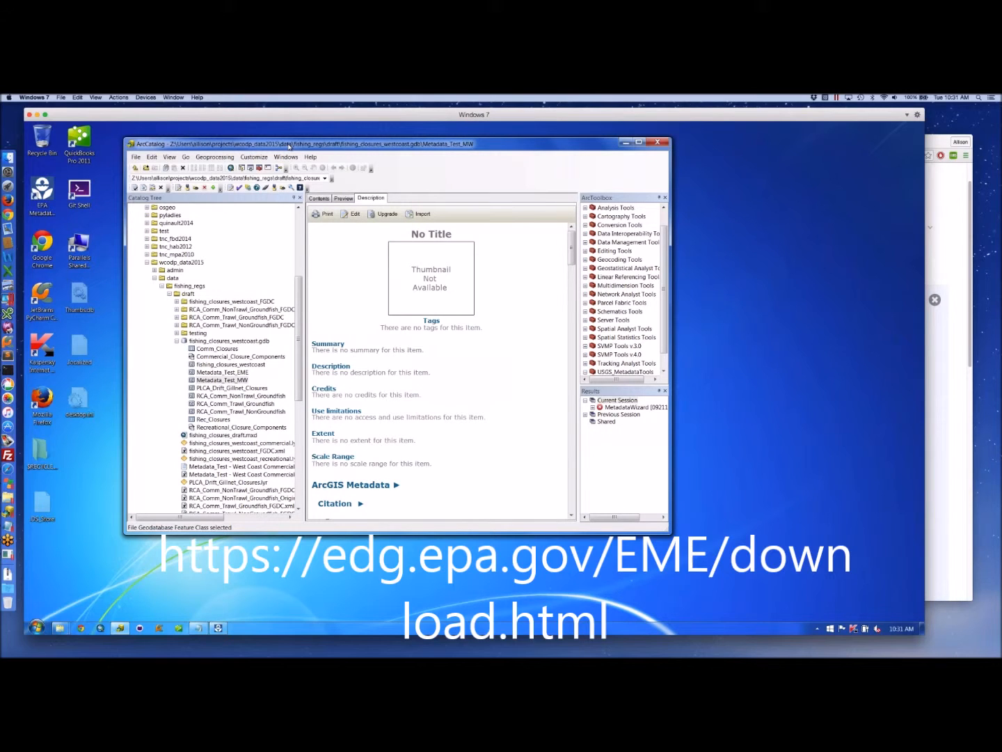
Switch to Chrome and review the types and standards in the metadata tools table on the WCODP How to Create Metadata page.
left_click_drag(289, 145, 336, 146)
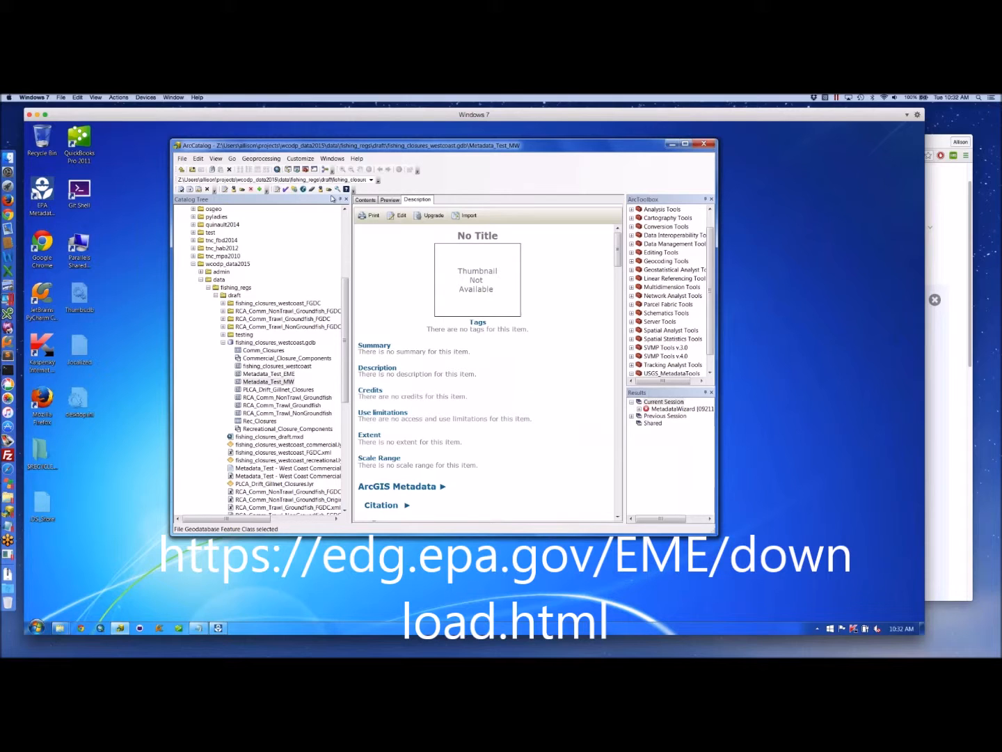
right_click(7, 215)
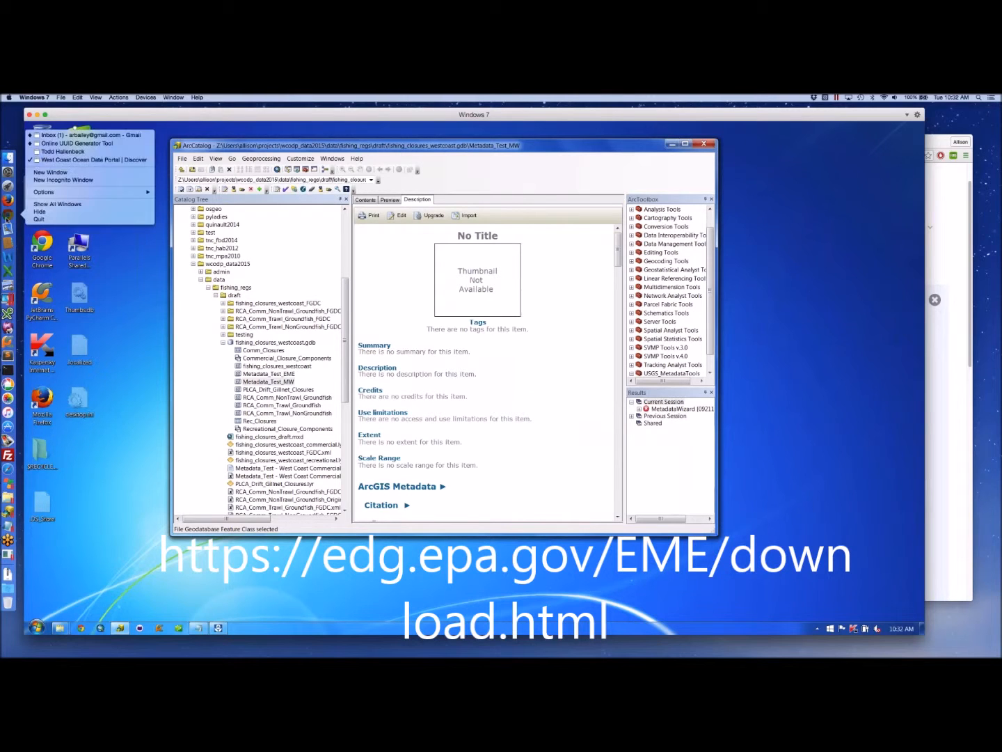
left_click(71, 145)
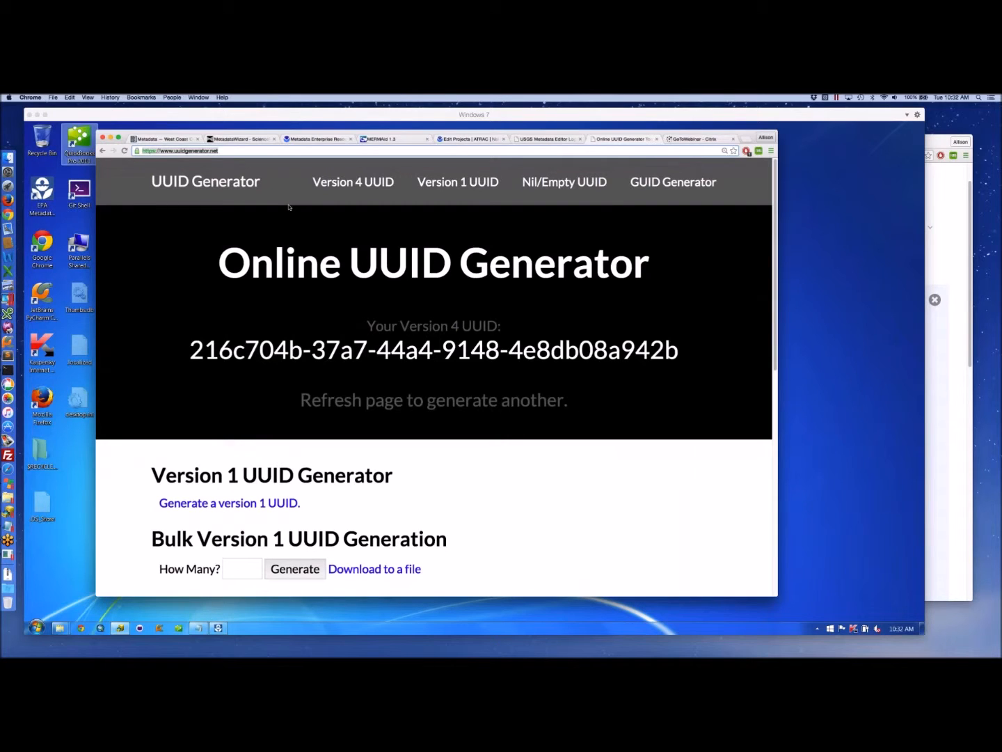
key("super+1")
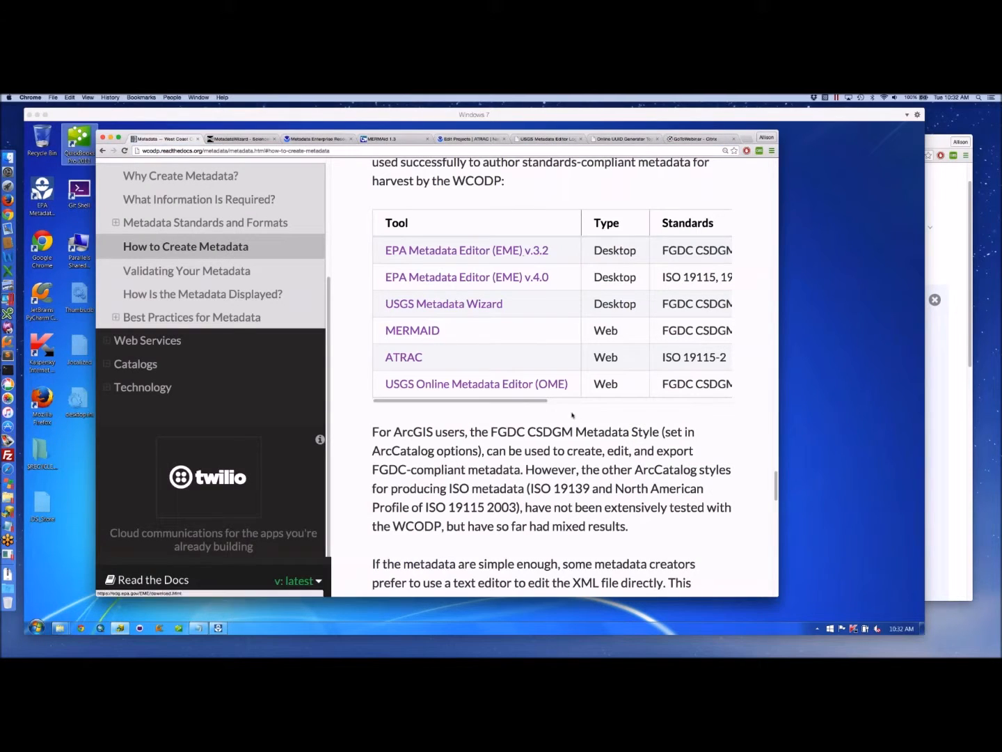
left_click_drag(535, 403, 698, 407)
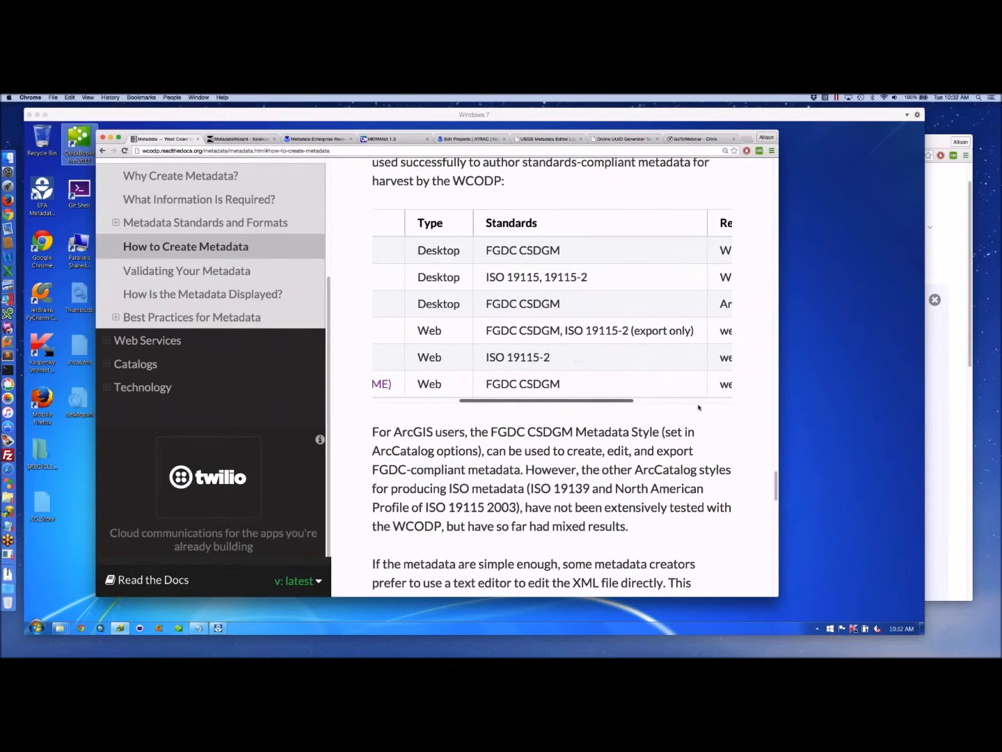
left_click_drag(699, 407, 487, 407)
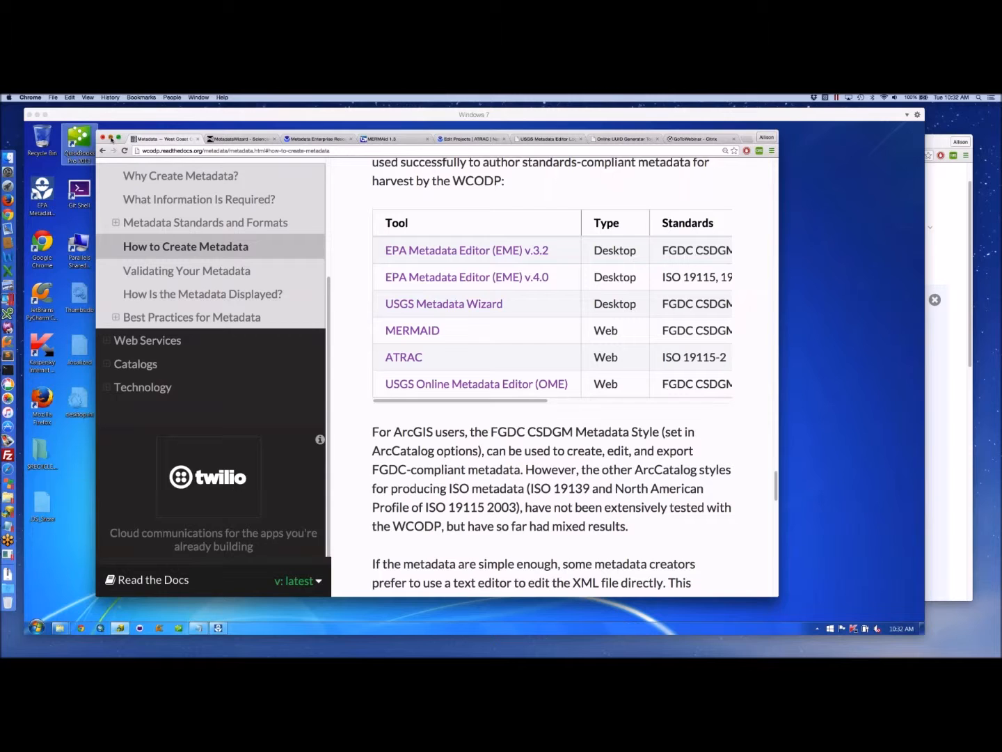
left_click(110, 139)
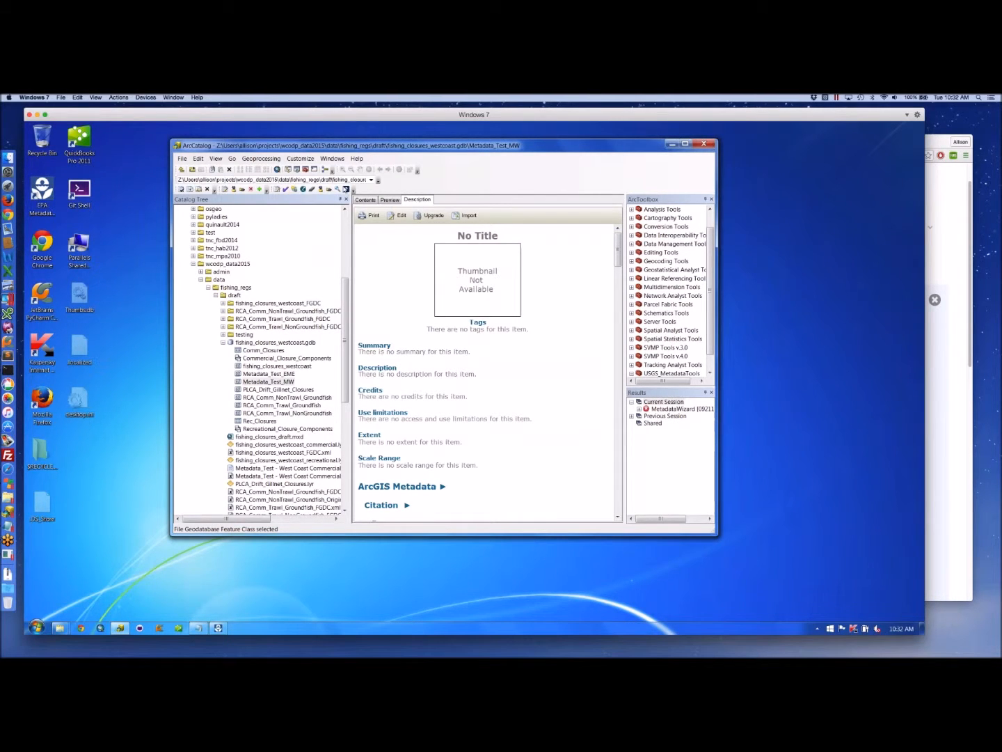
Check in ArcCatalog's toolbar list that the EPA Metadata 4.0 Tools and EPA Metadata Toolbar are enabled.
right_click(383, 188)
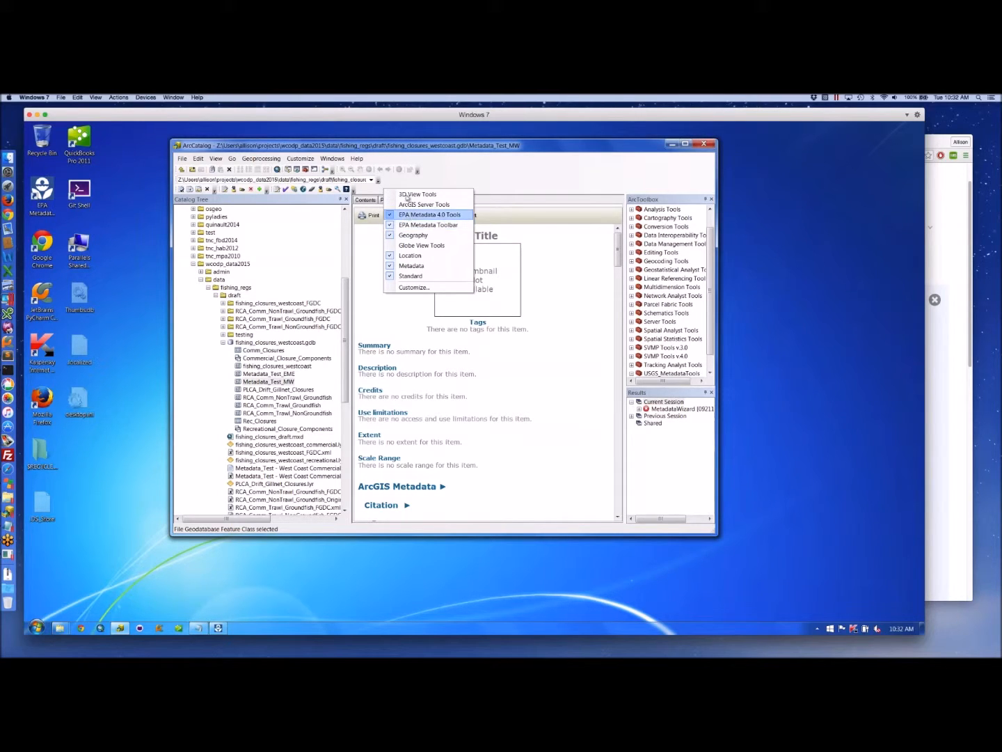
left_click(437, 139)
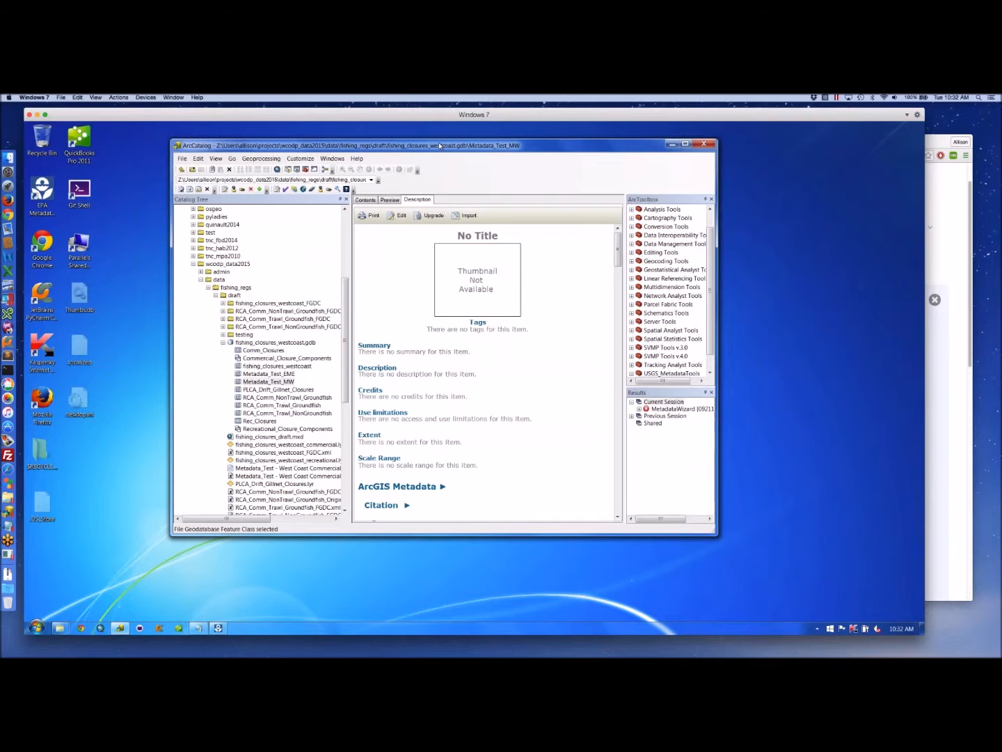
left_click_drag(439, 146, 441, 143)
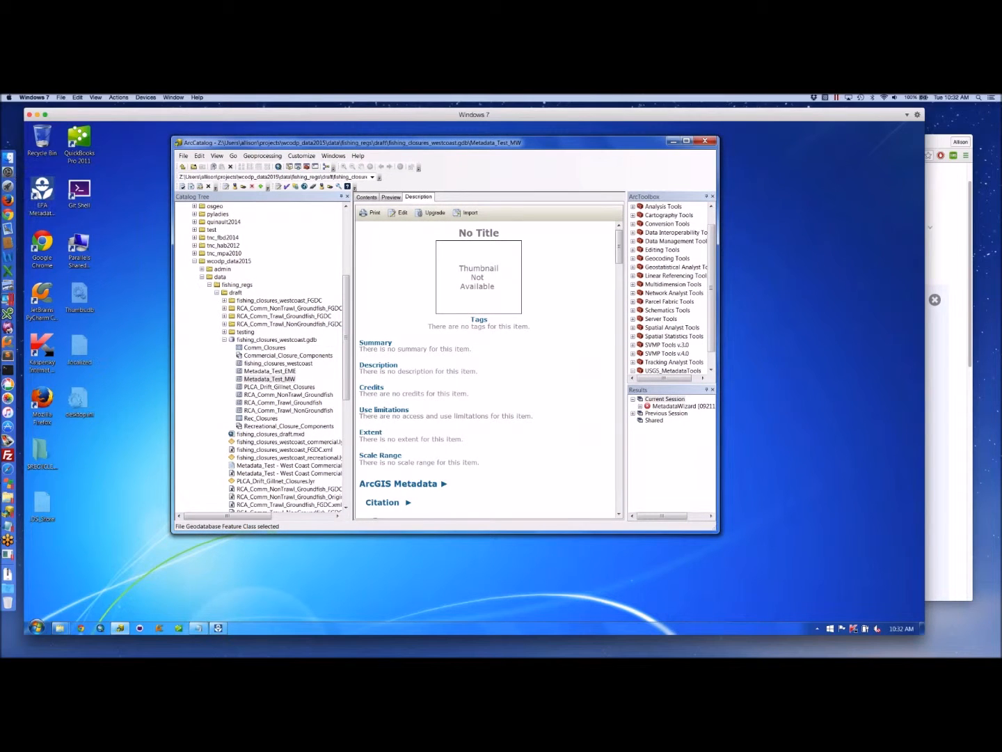
Launch the standalone EPA Metadata Editor v3.2.1 and display its Basic Data Set Information page.
left_click(36, 629)
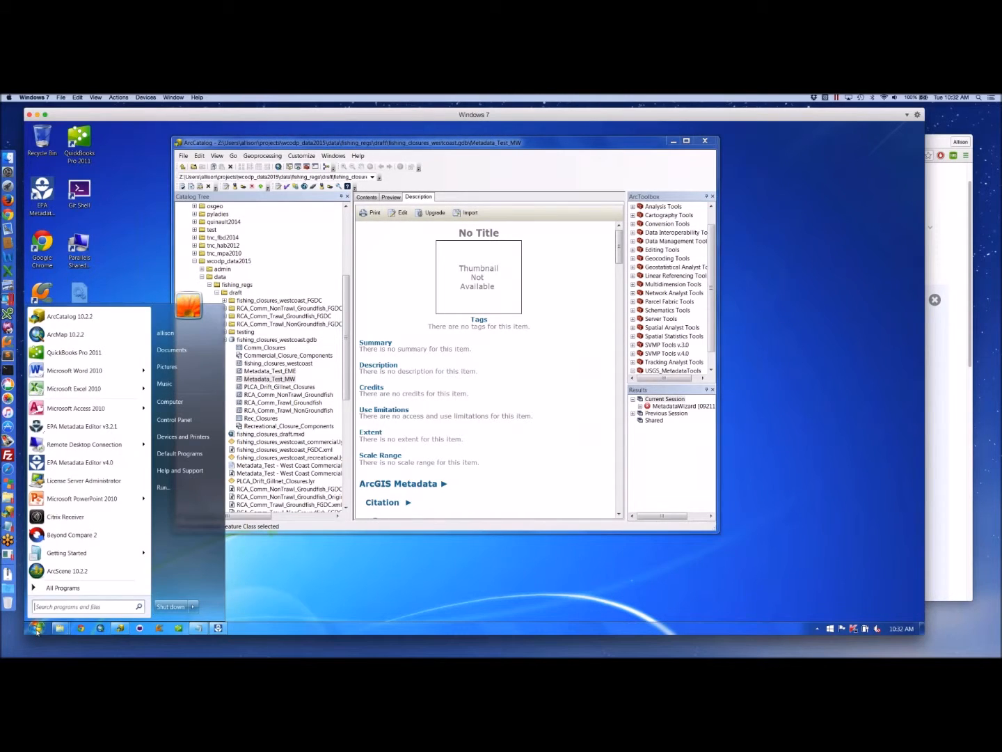
left_click(82, 426)
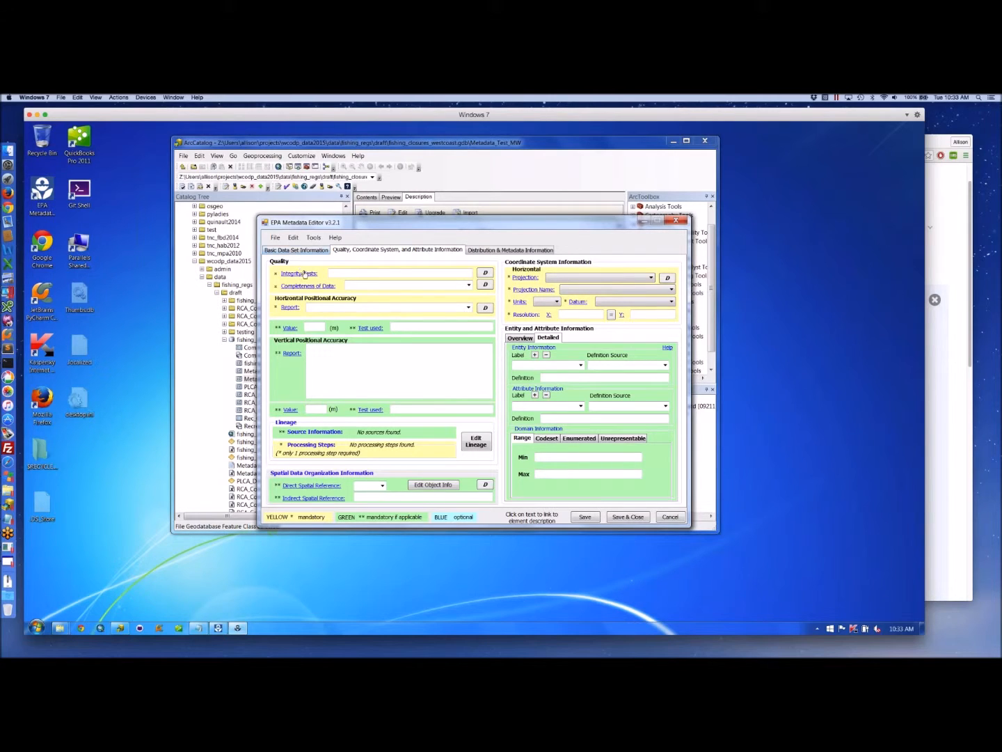
mouse_move(304, 274)
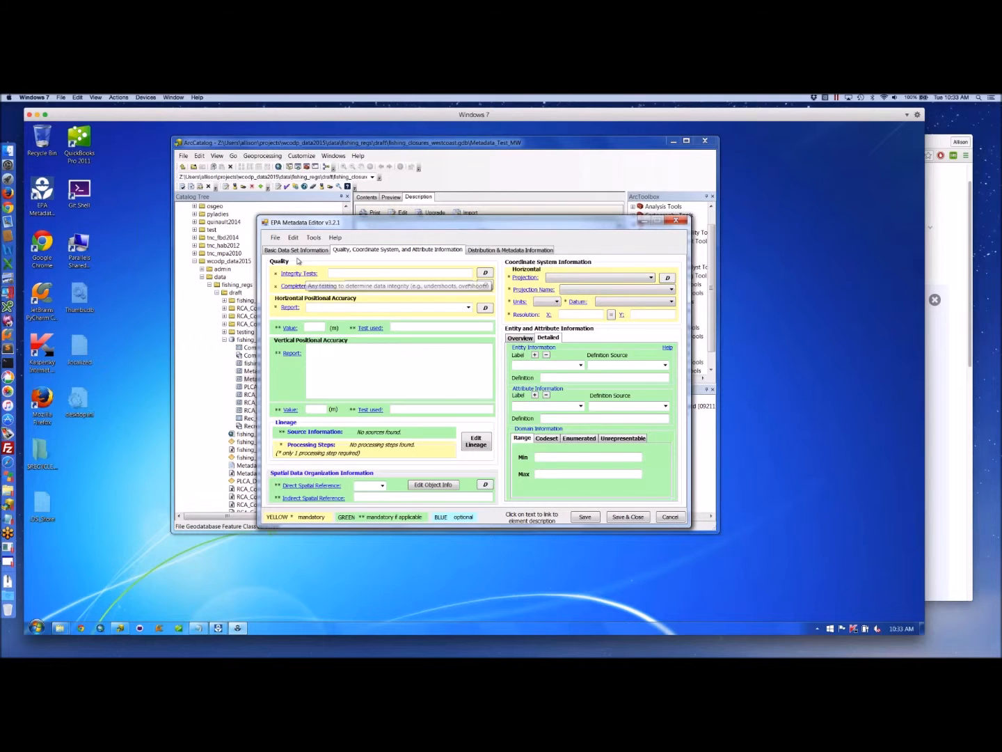
left_click(299, 251)
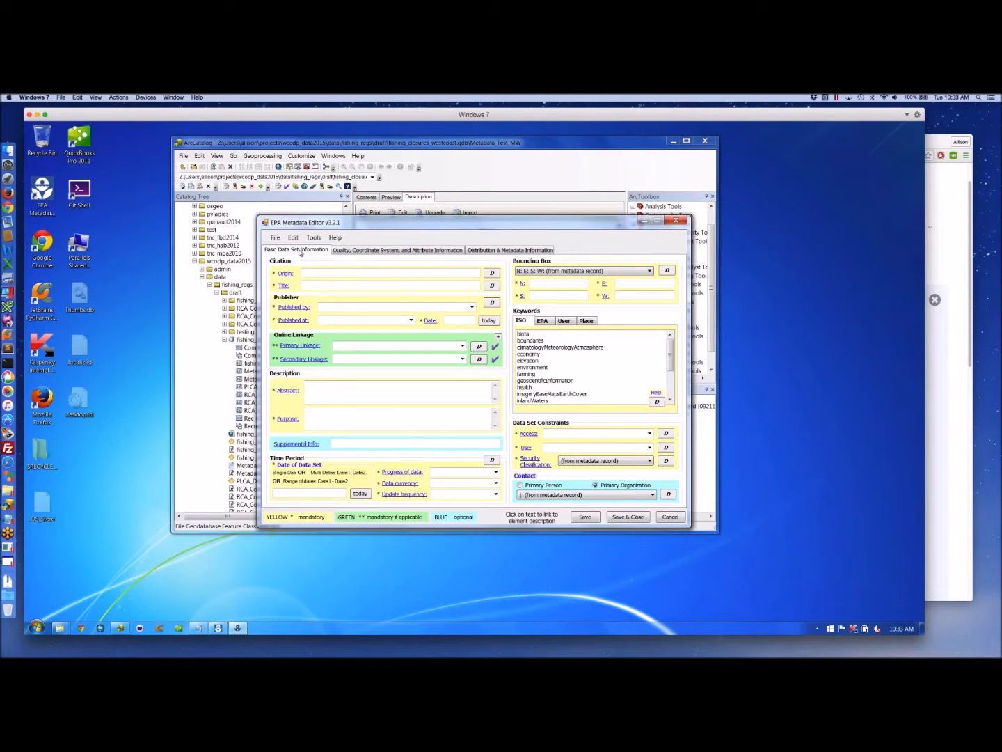
View the help descriptions of the Origin and Supplemental Info elements, and close both the help and the metadata editor.
left_click(284, 272)
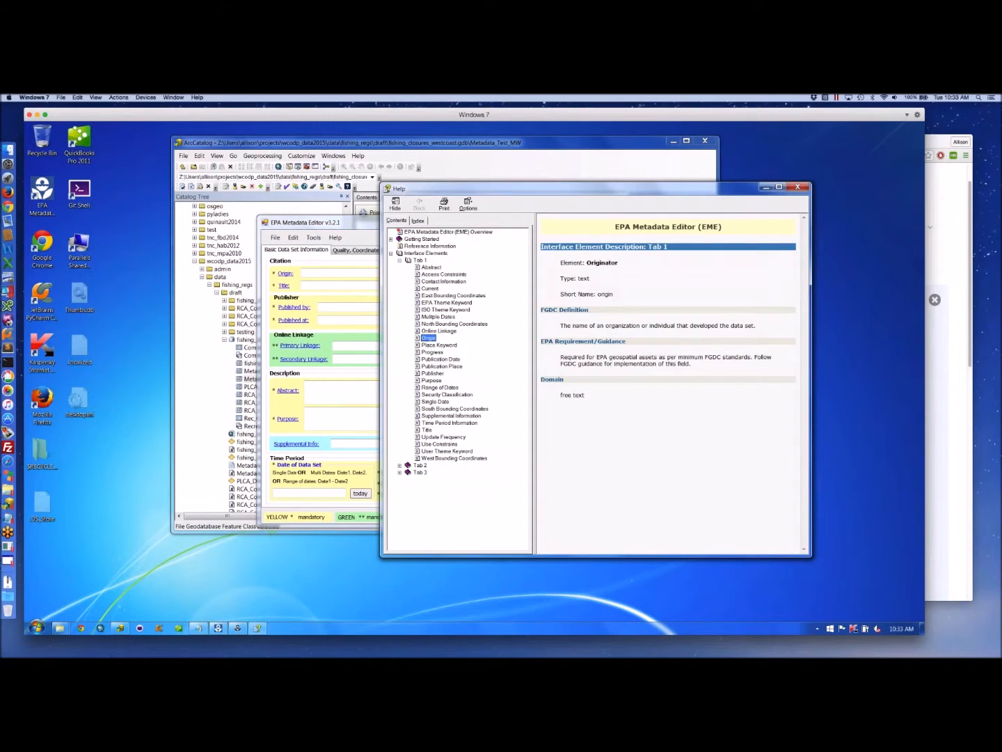
left_click(304, 446)
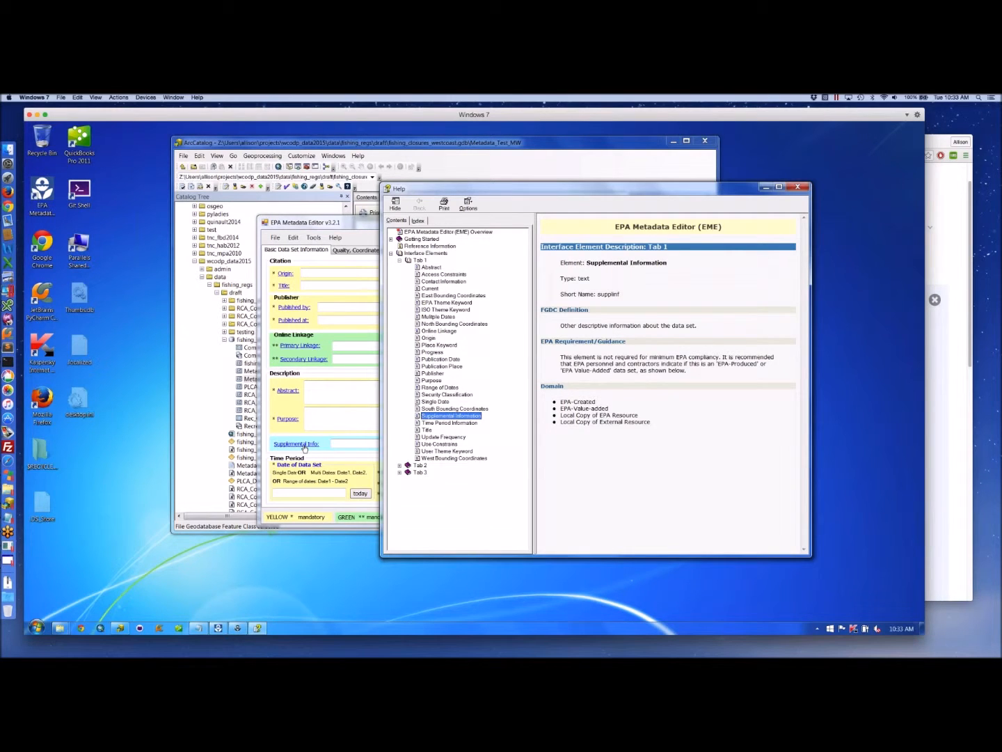
left_click(797, 187)
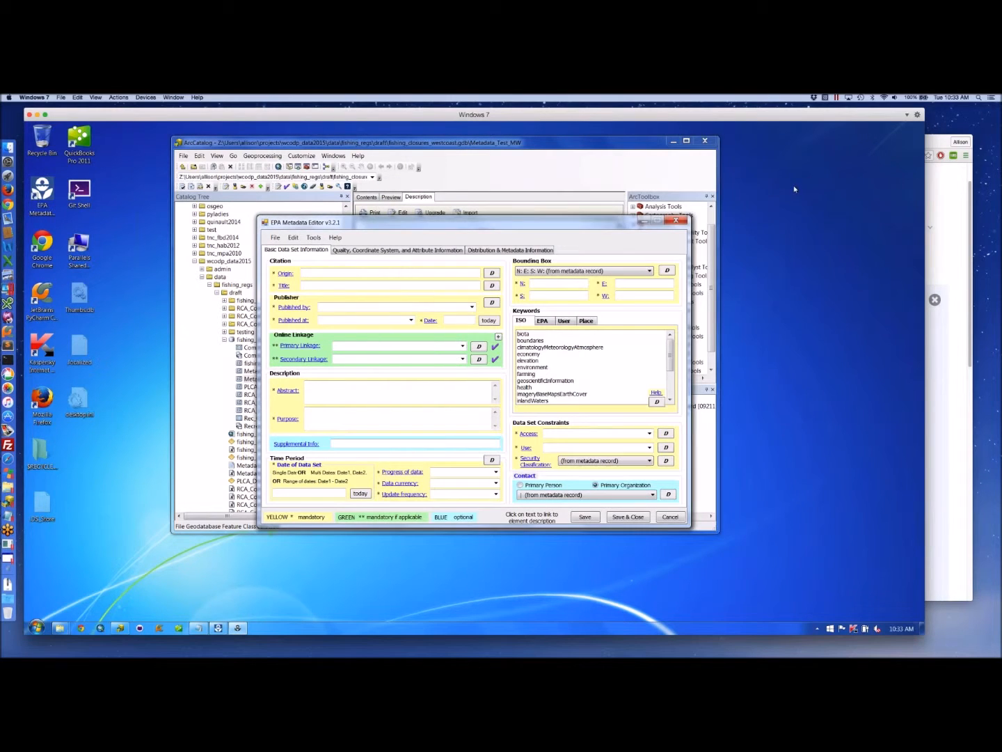
left_click(676, 221)
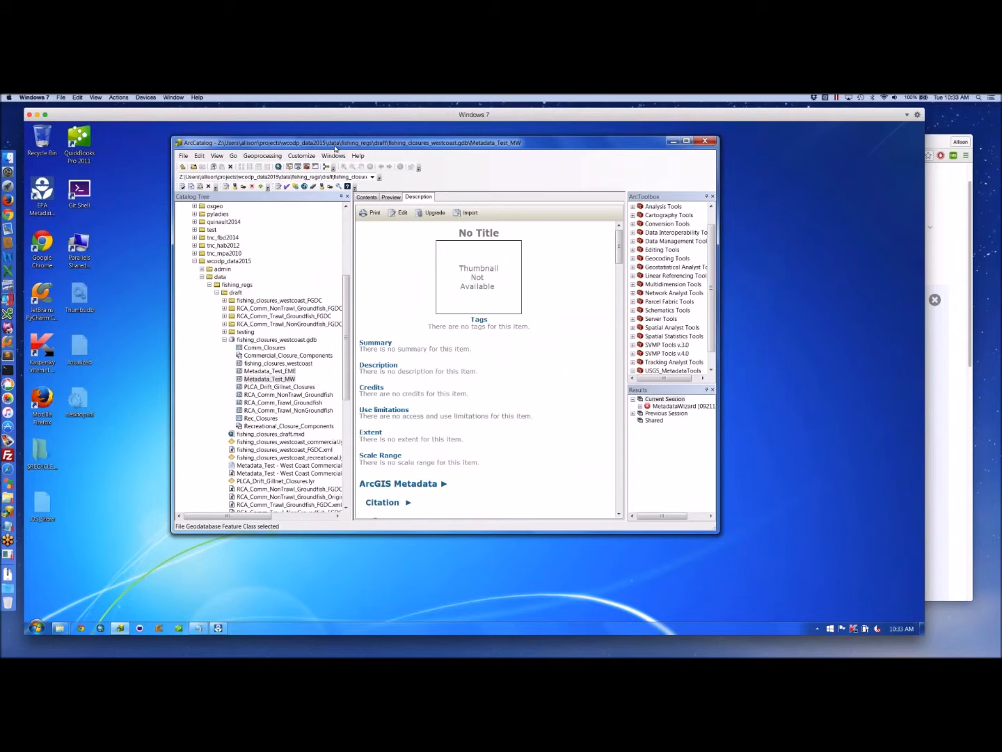
Import the metadata from fishing_closures_westcoast_FGDC.xml in the draft folder into the Metadata_Test_EME feature class with the EME import tool.
left_click(277, 371)
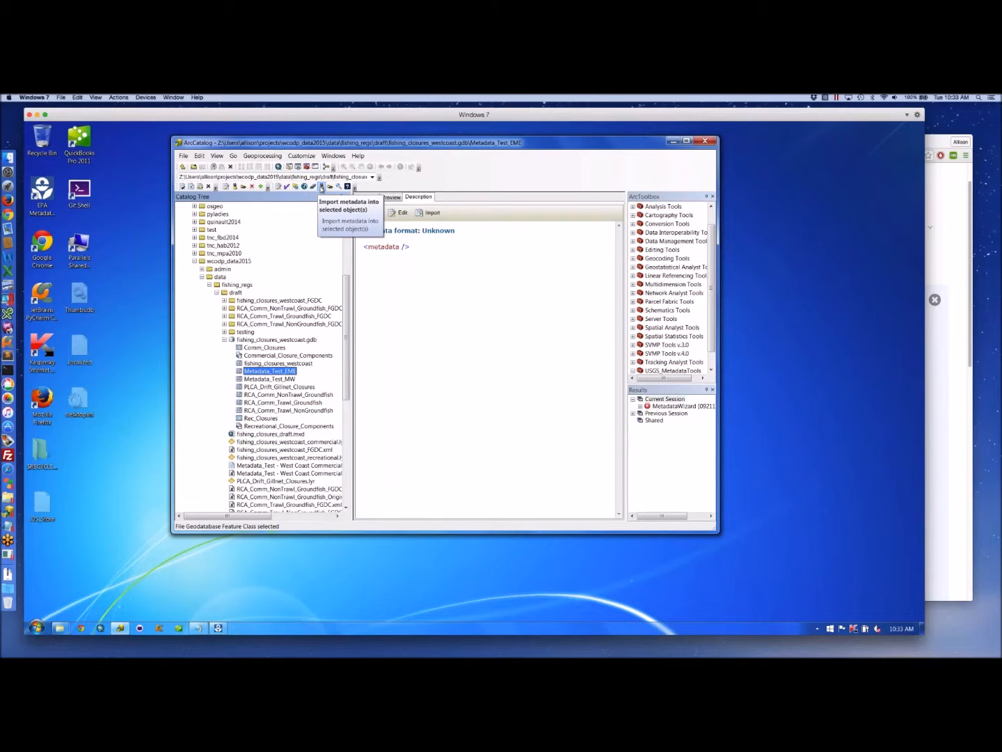
left_click(321, 187)
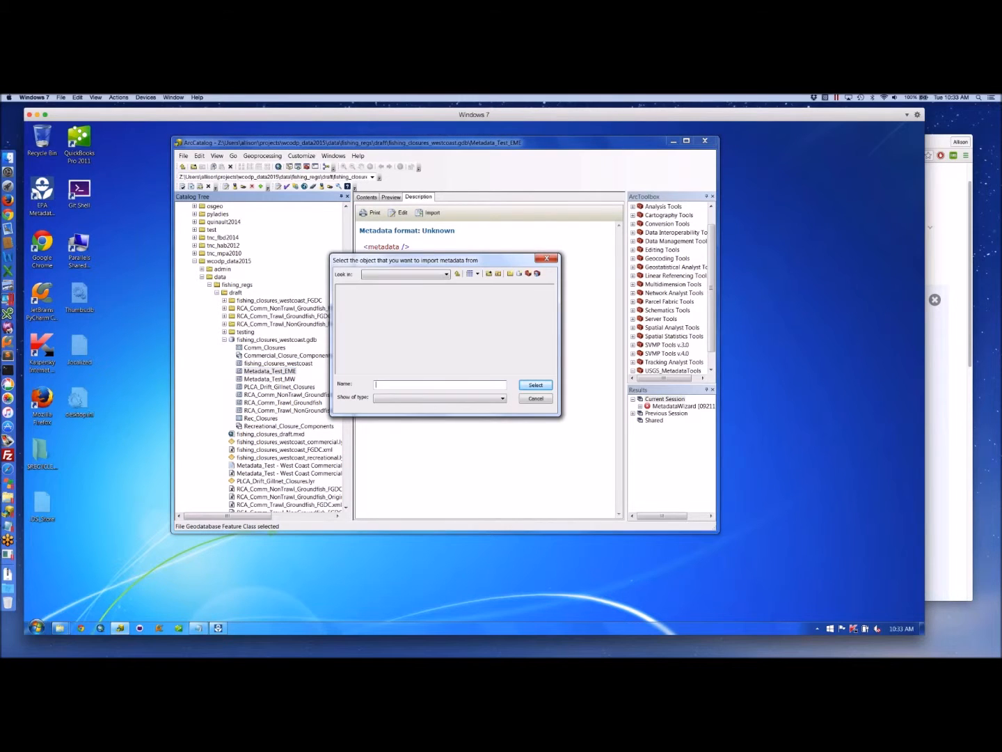
left_click(389, 354)
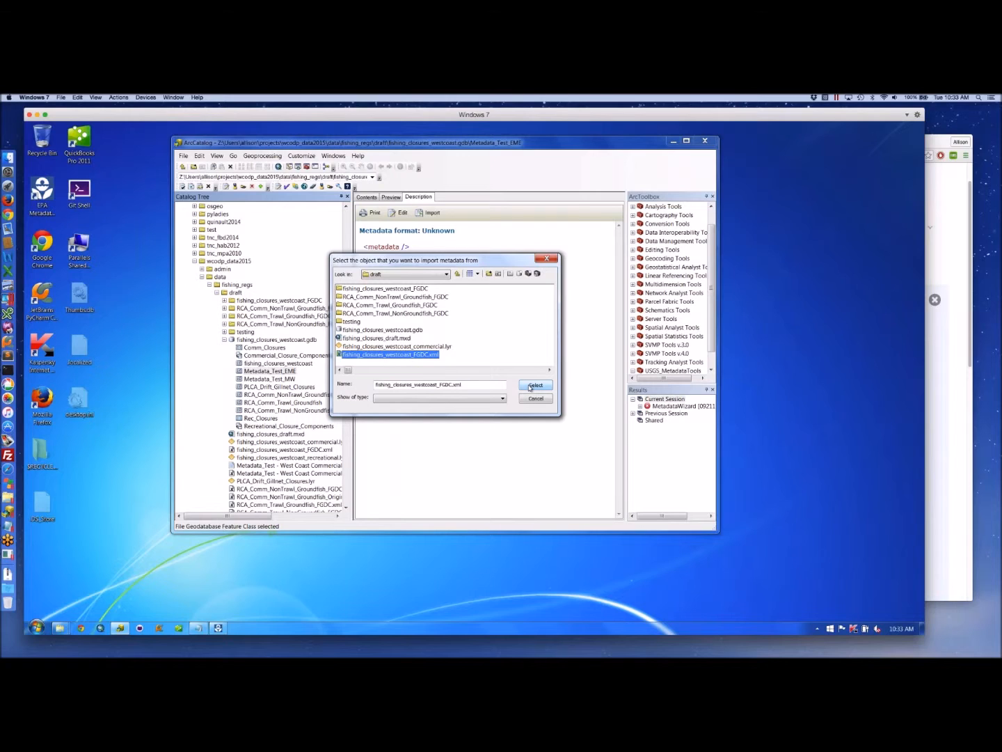
left_click(530, 387)
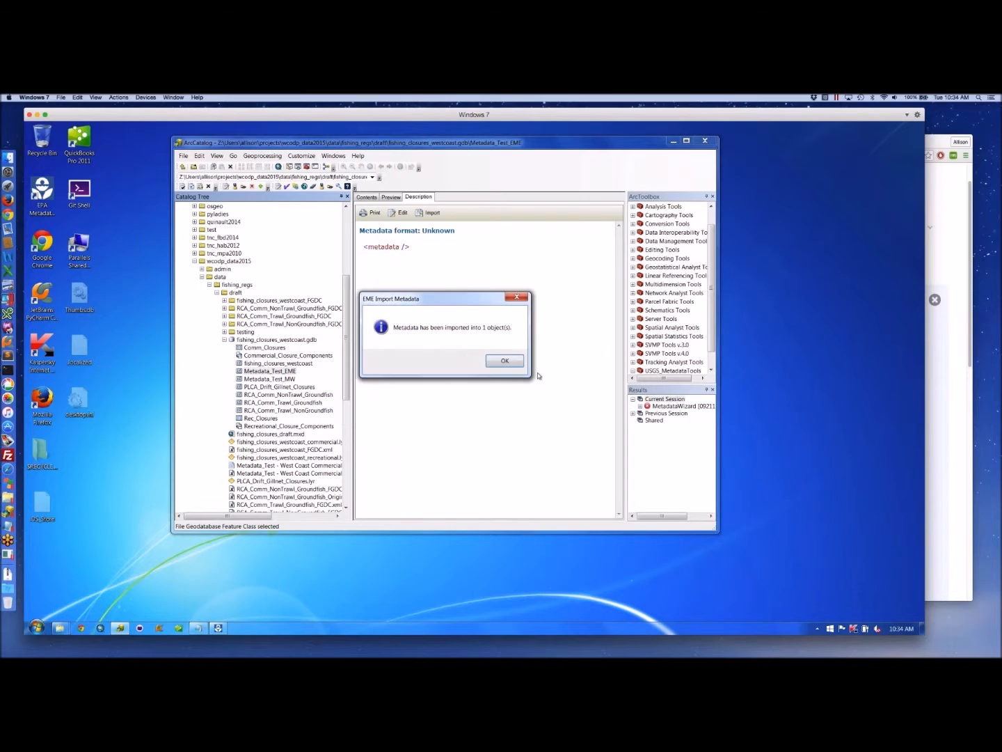
left_click(505, 364)
Refresh the fishing_closures_westcoast.gdb geodatabase and reselect Metadata_Test_EME to reload its description.
left_click(258, 340)
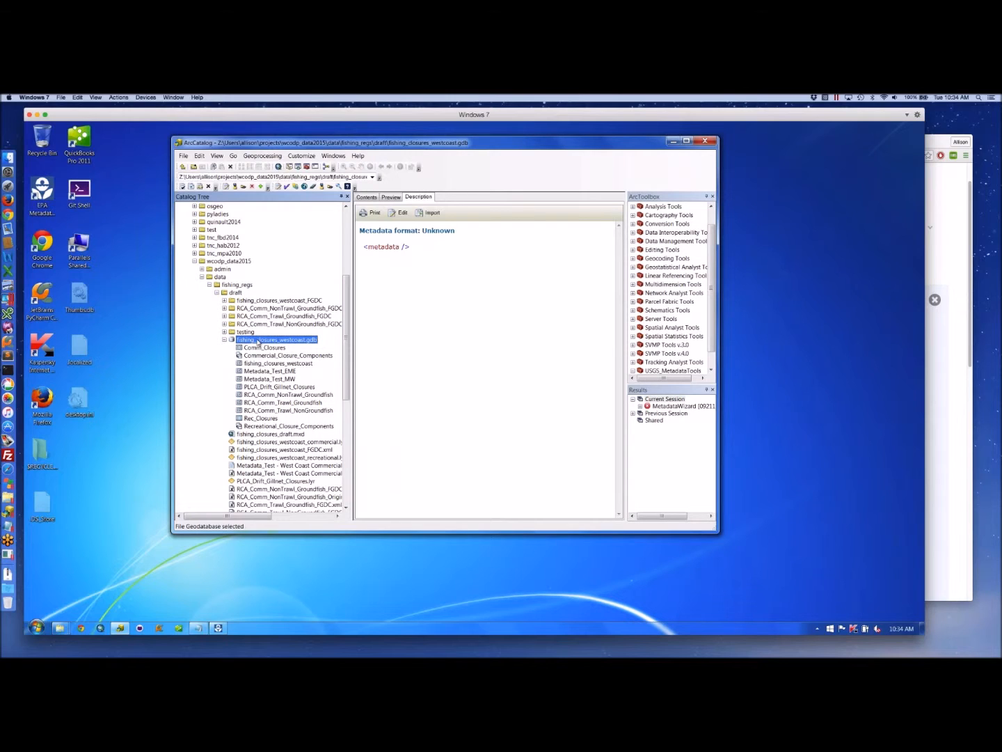
right_click(257, 342)
left_click(279, 385)
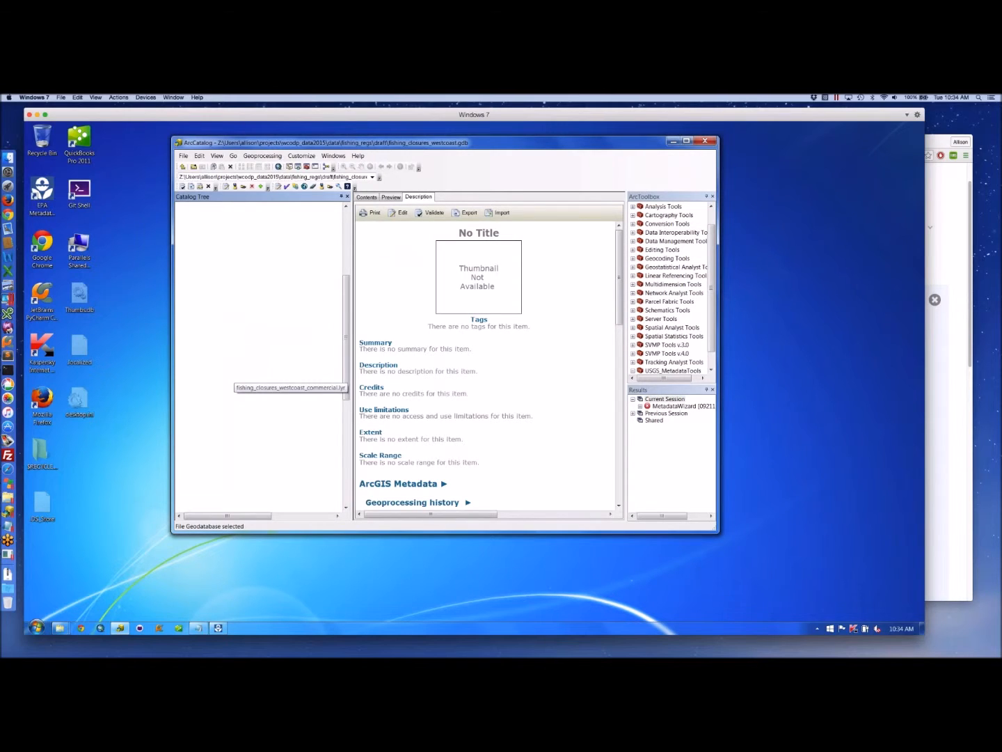
left_click(271, 371)
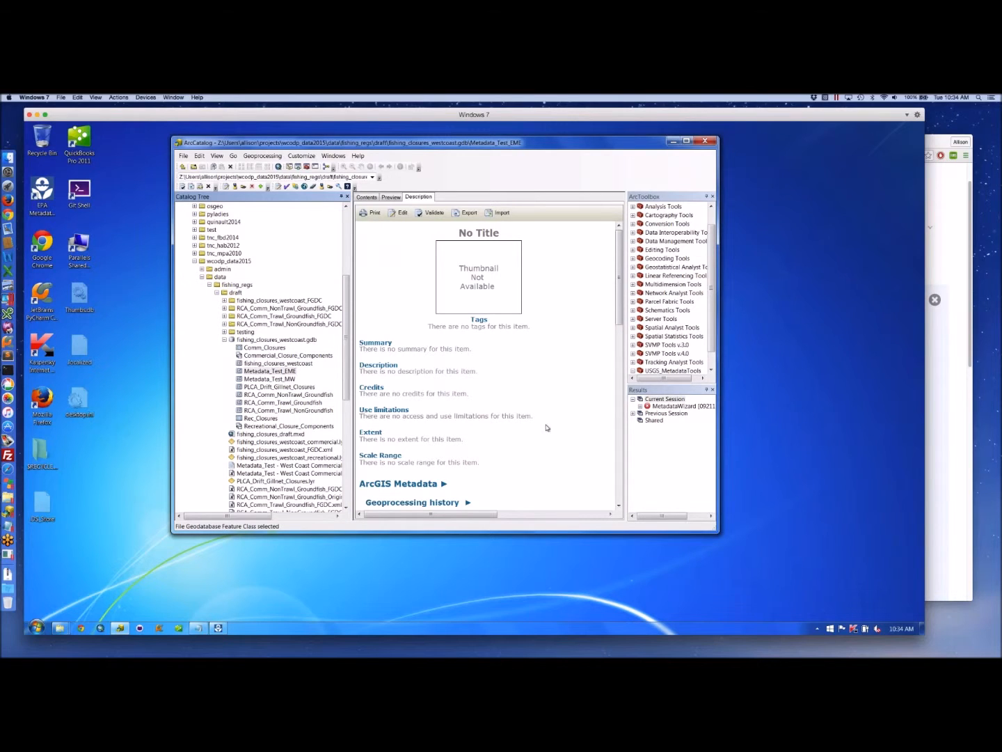
Expand the FGDC Metadata (read-only) section of the Metadata_Test_EME description and review the imported content back up to the title.
left_click(618, 253)
left_click_drag(618, 253, 618, 495)
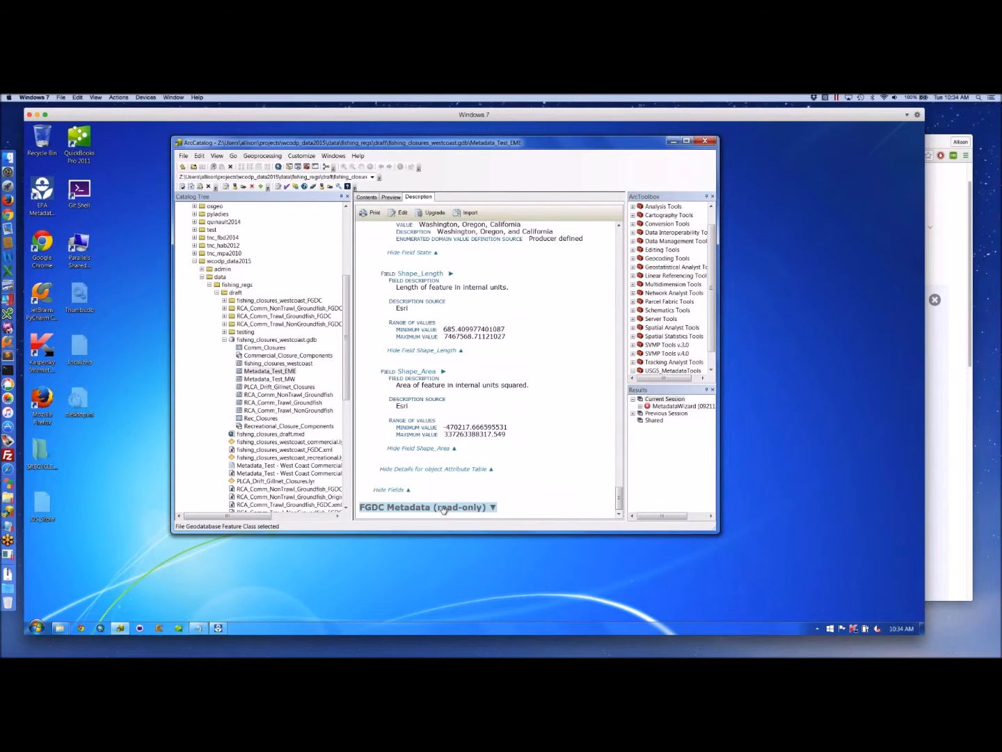
left_click(444, 507)
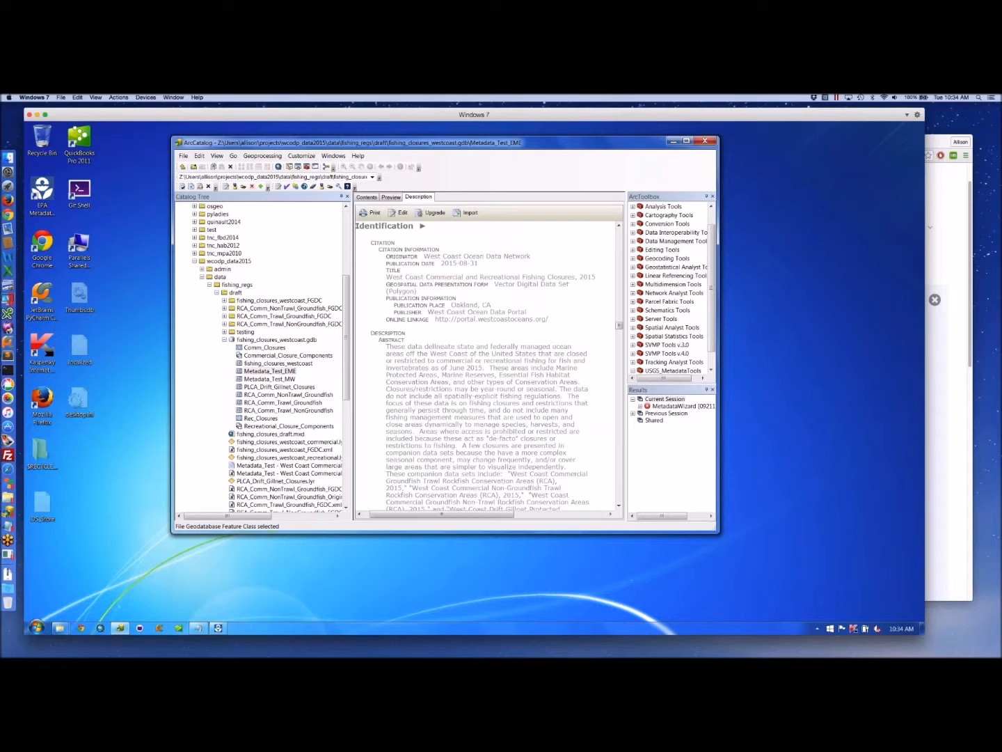
scroll(588, 373, "up", 10)
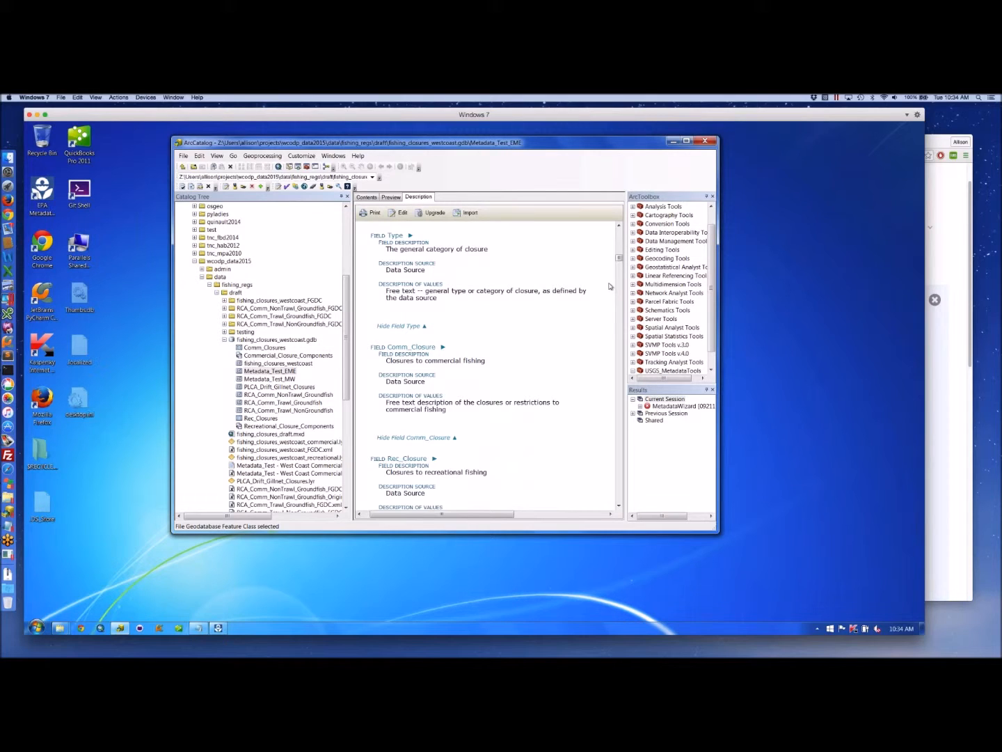
left_click_drag(619, 259, 619, 229)
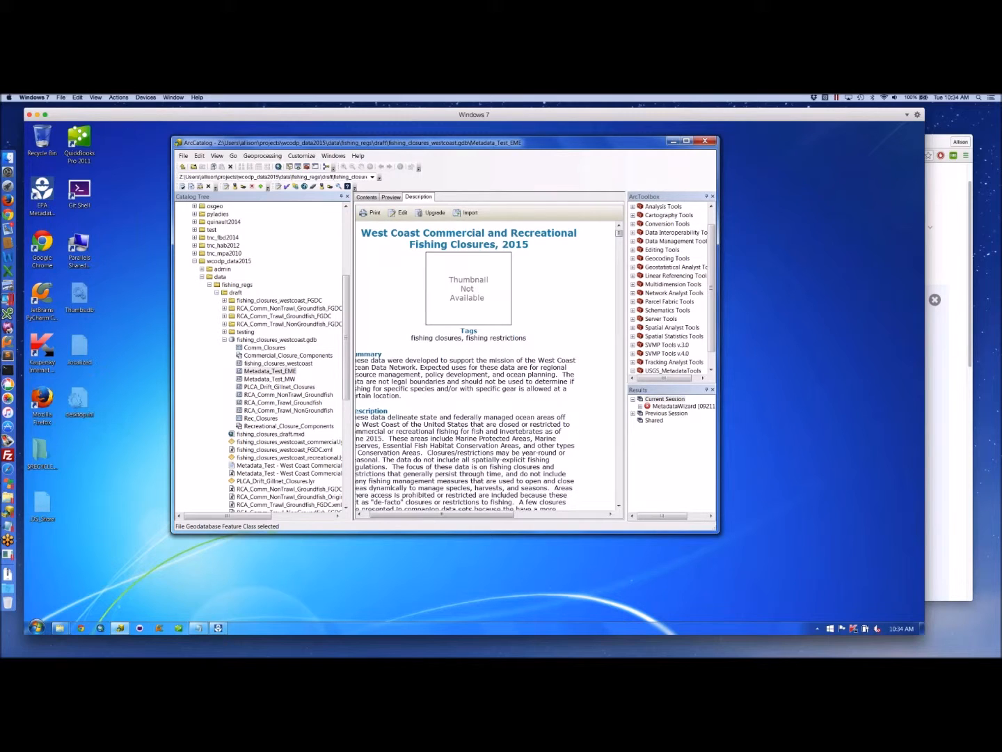
Check the metadata style set in the ArcCatalog options, and close them without making changes.
left_click(310, 159)
left_click(324, 208)
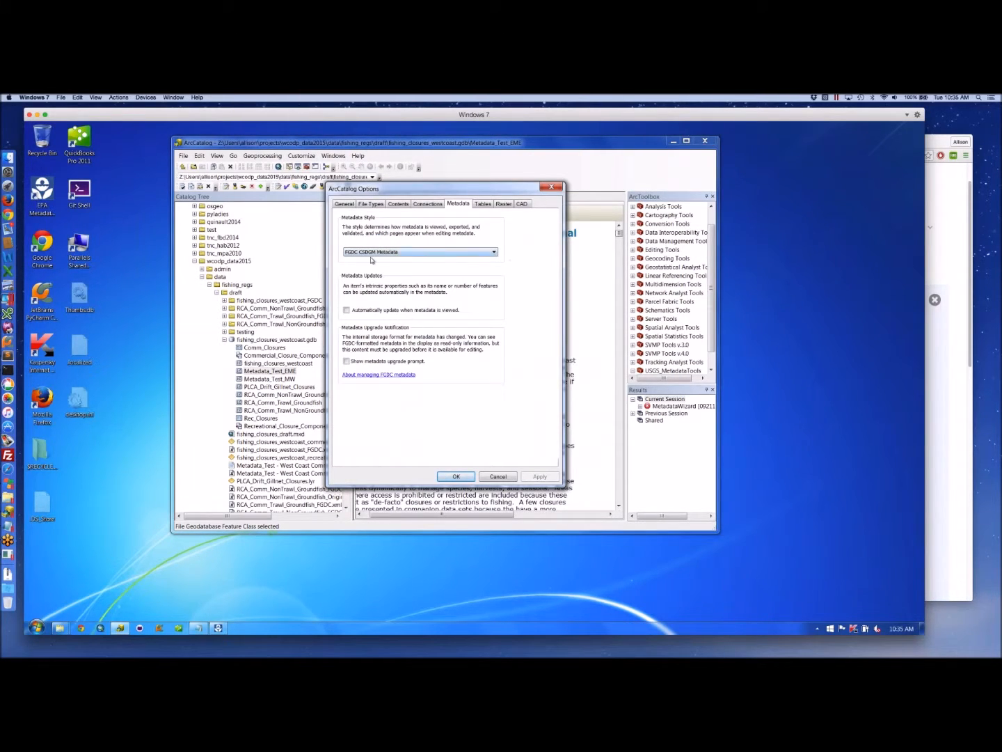
left_click(497, 478)
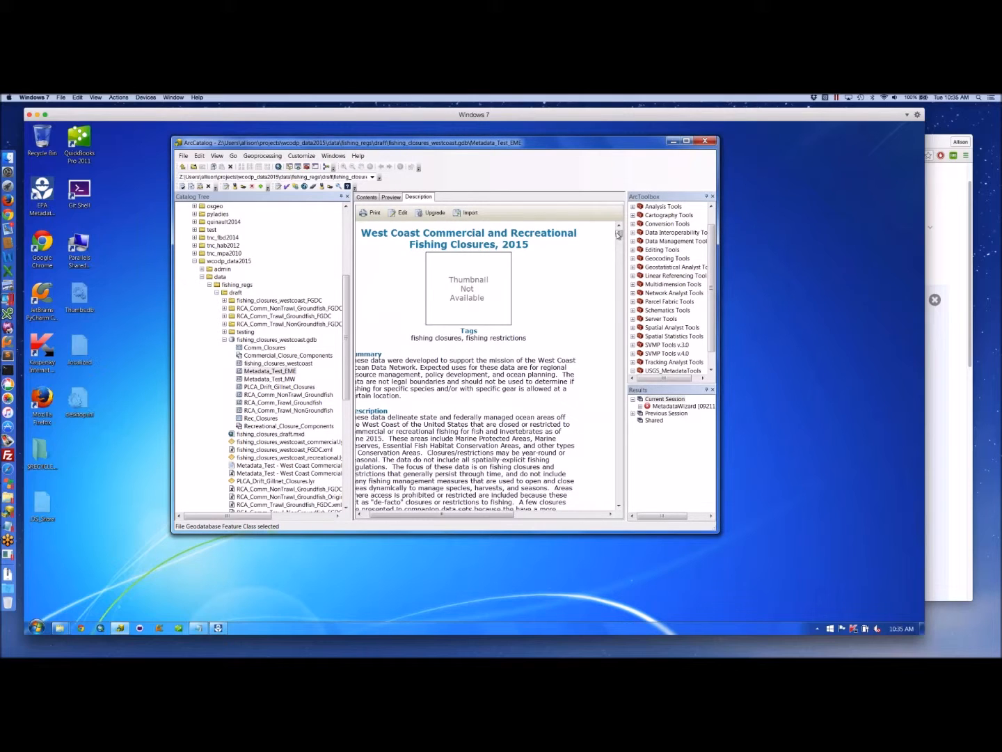
Examine the spatial reference and field details in the description, and return to the Identification part of the read-only FGDC metadata.
left_click_drag(616, 297, 614, 411)
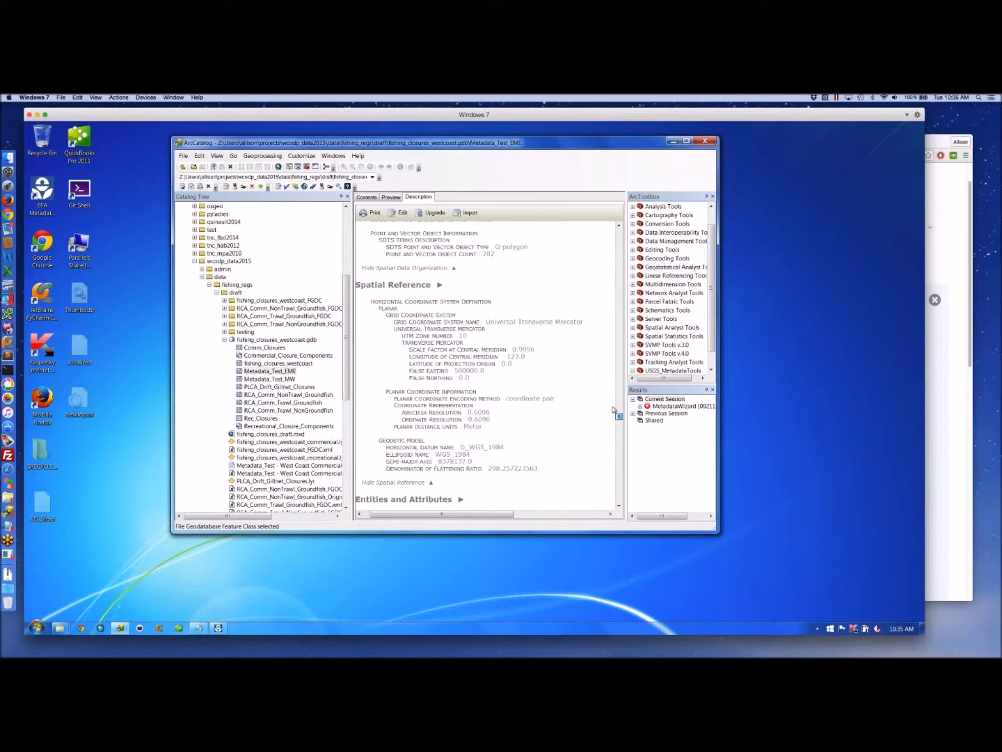
scroll(613, 411, "up", 5)
scroll(614, 411, "down", 15)
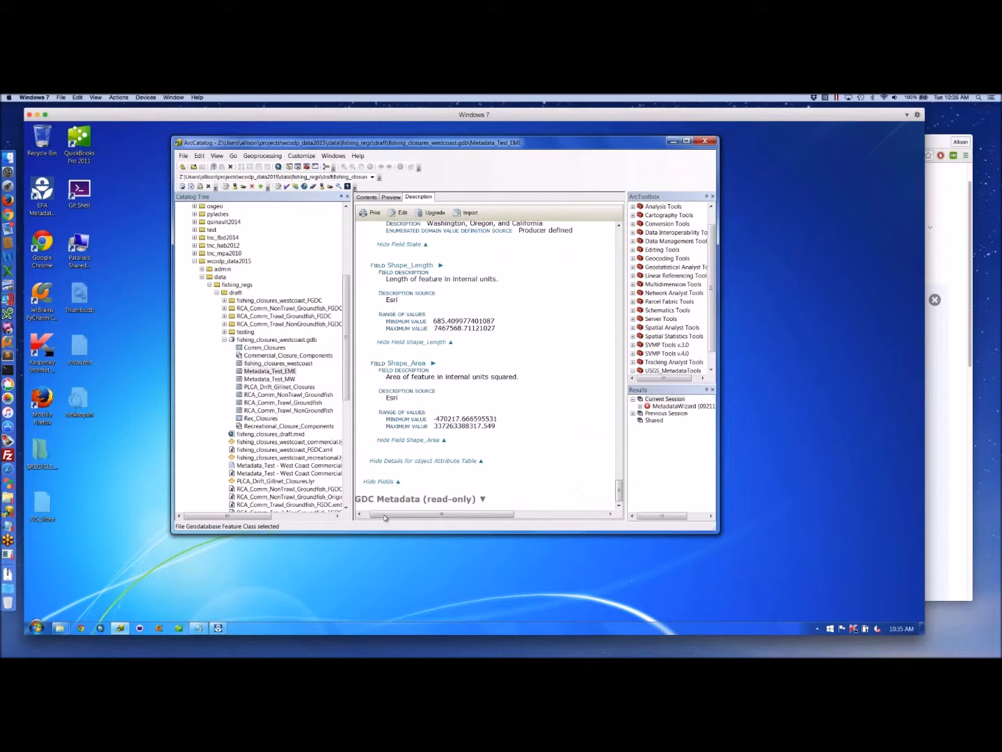
left_click_drag(386, 517, 378, 516)
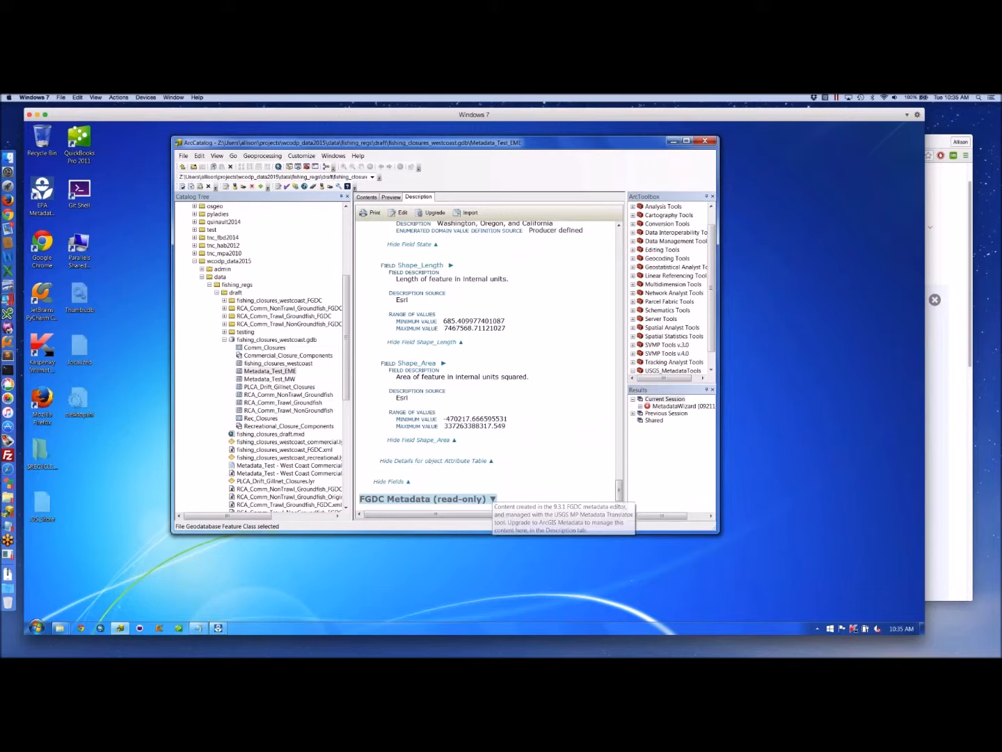
left_click(493, 499)
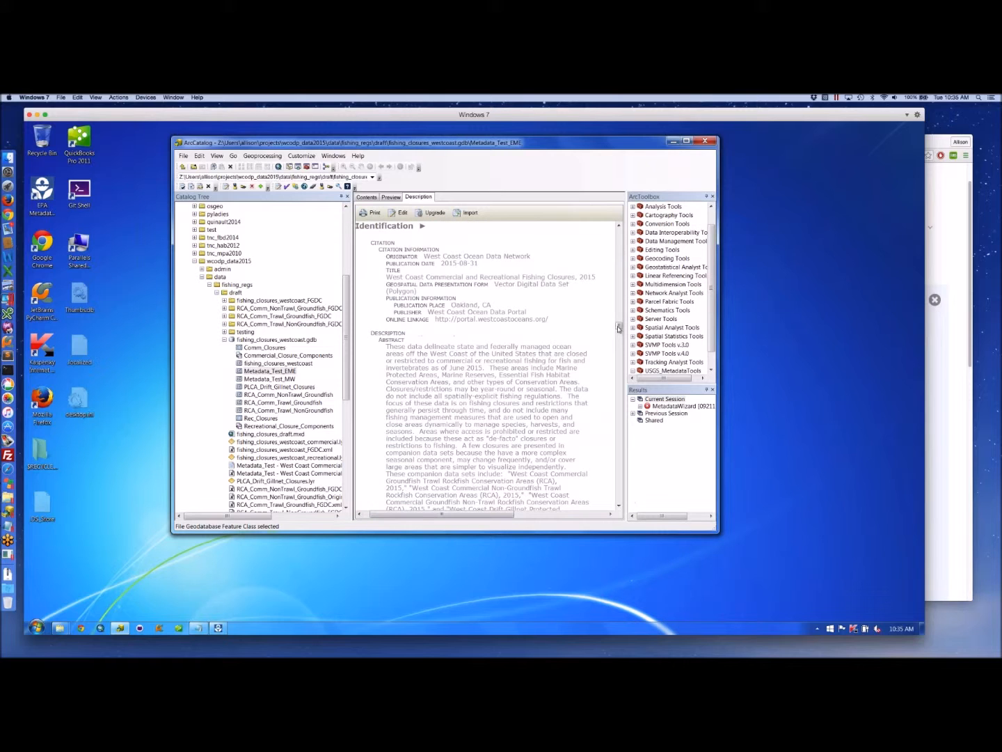
Return to the title of the Metadata_Test_EME description and review its tags, summary and description text.
left_click_drag(618, 327, 618, 227)
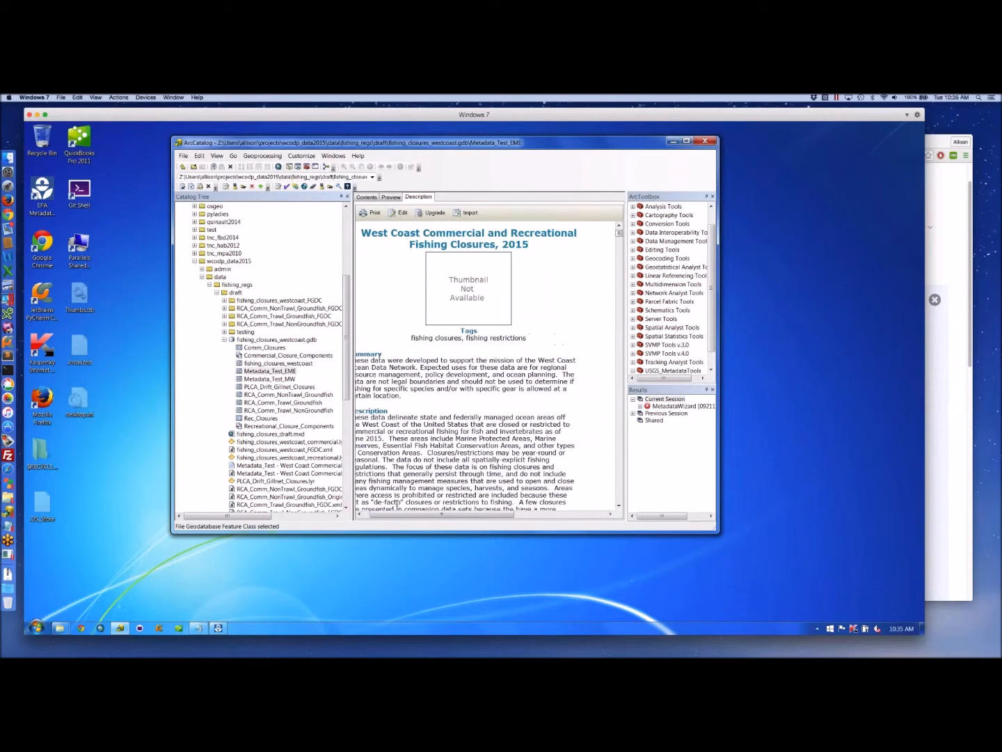
left_click_drag(397, 515, 389, 514)
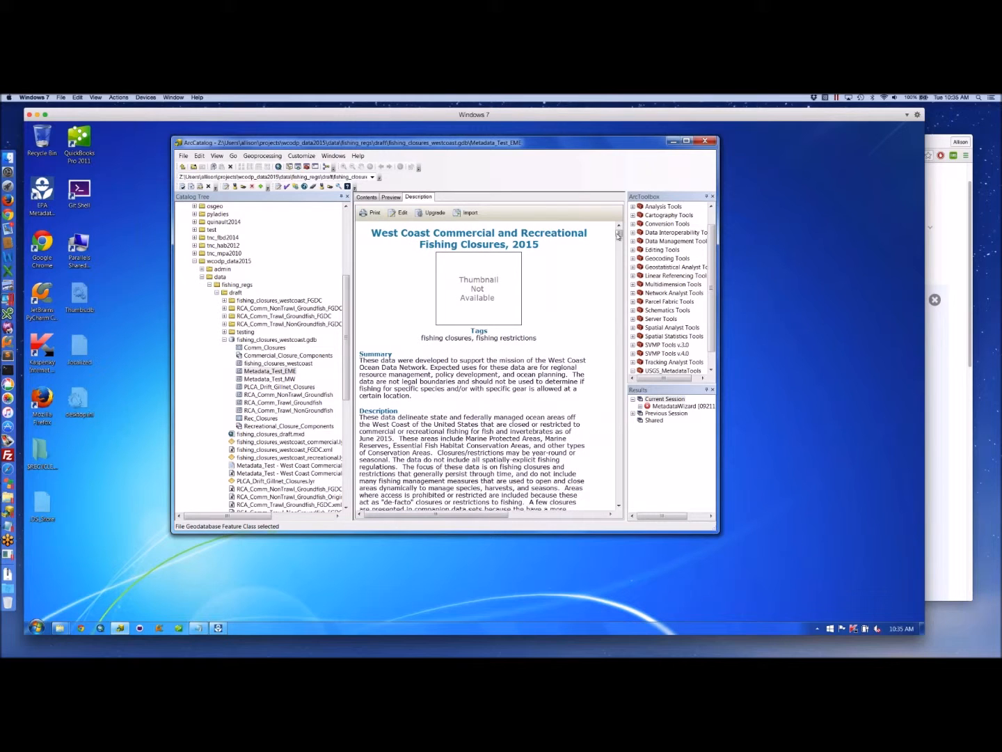
left_click_drag(618, 234, 619, 240)
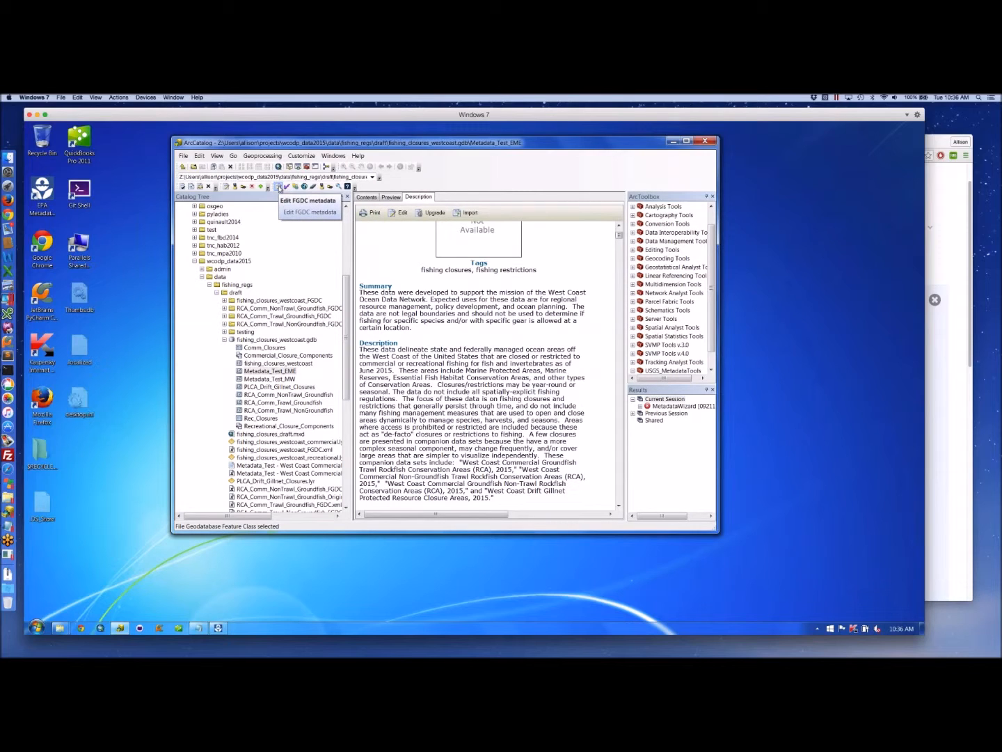
Open the FGDC metadata of Metadata_Test_EME in the EPA Metadata Editor and look through the contacts offered for the primary organization.
left_click(279, 187)
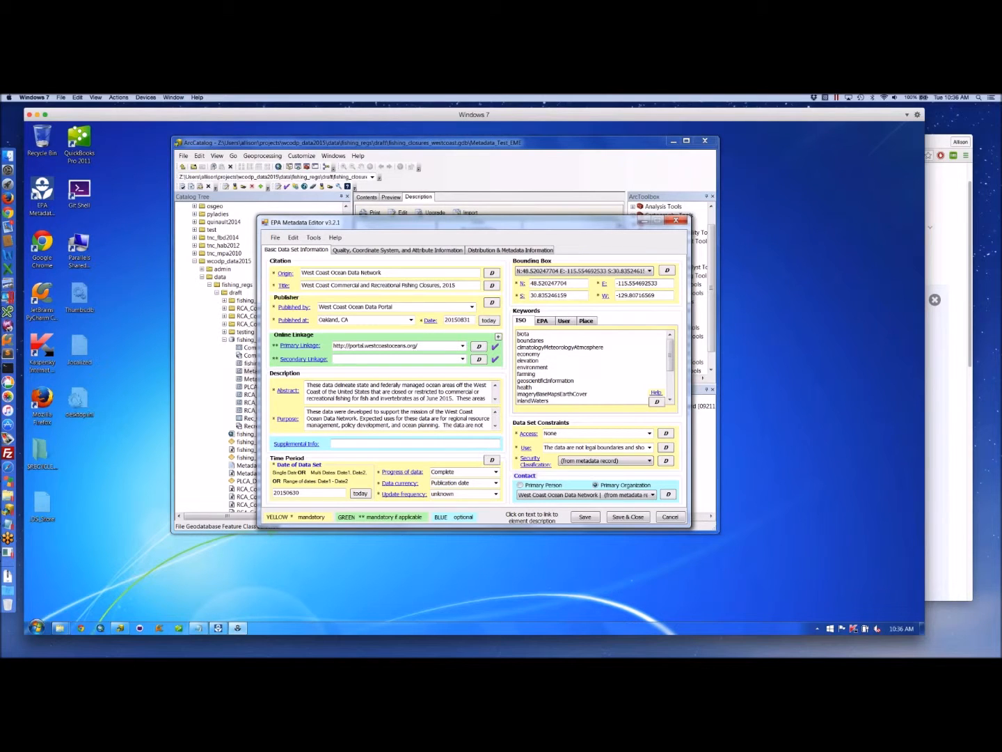
left_click_drag(459, 223, 467, 187)
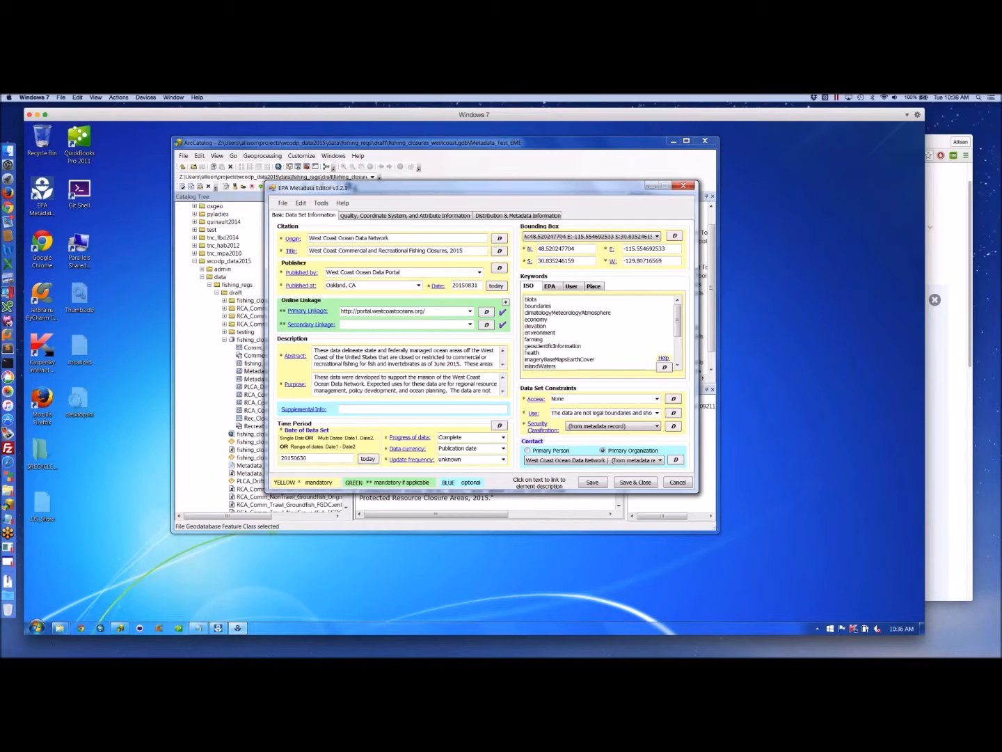
left_click(661, 461)
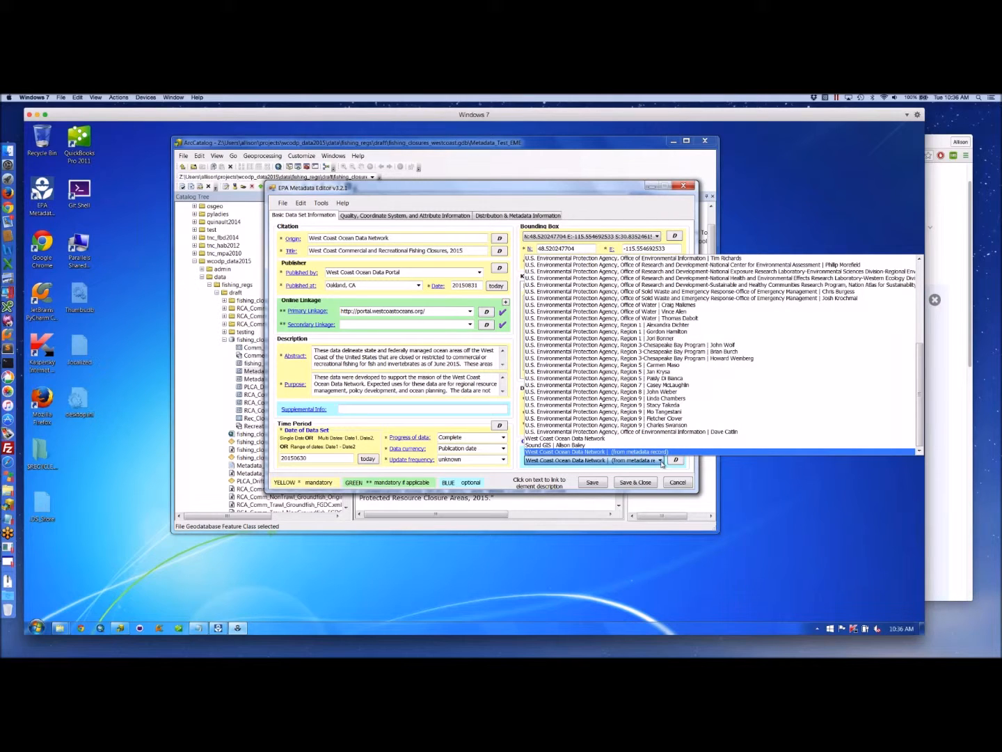
left_click(752, 490)
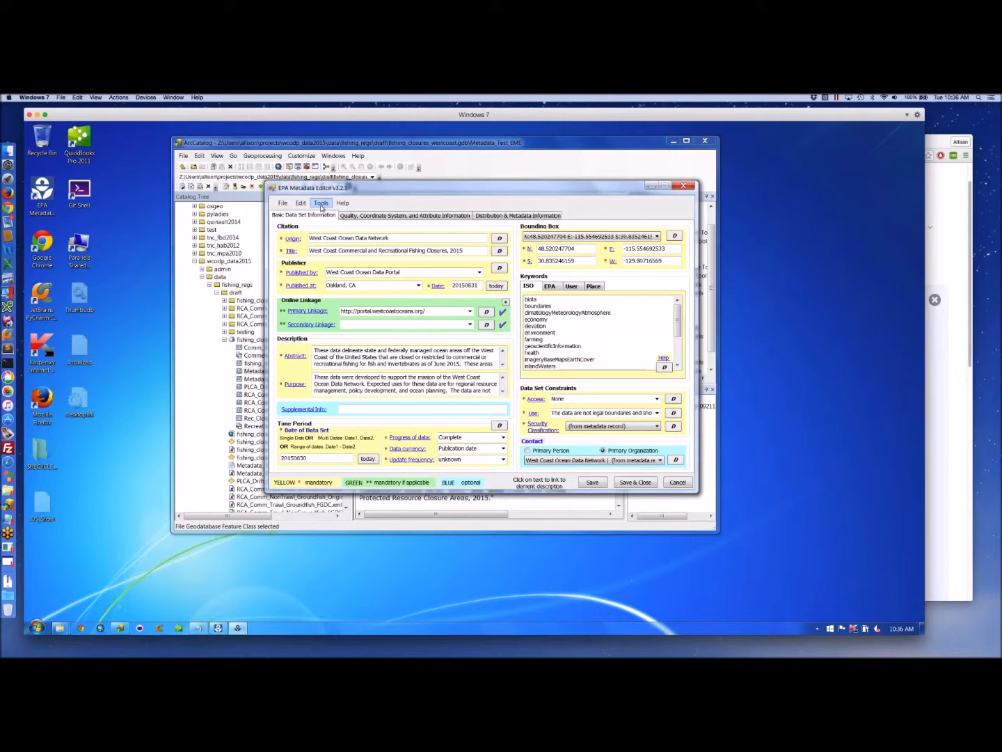
Open the editor's underlying metadata database in Microsoft Access, inspect the 1l_KeywordsUser table and close that table.
left_click(321, 204)
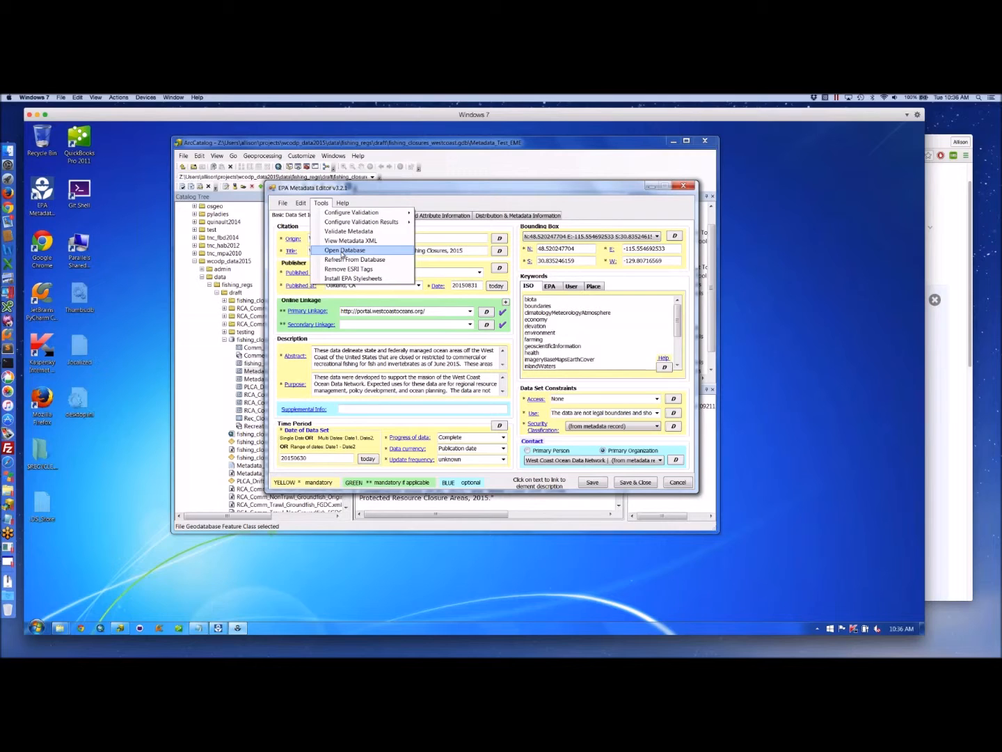
left_click(342, 251)
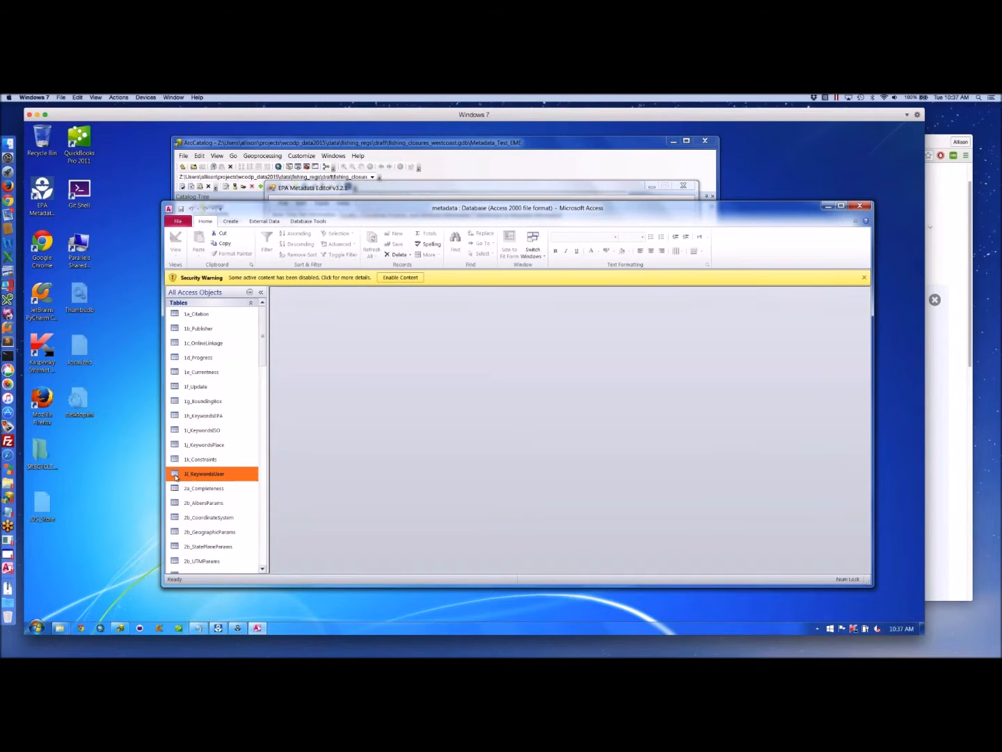
double_click(176, 478)
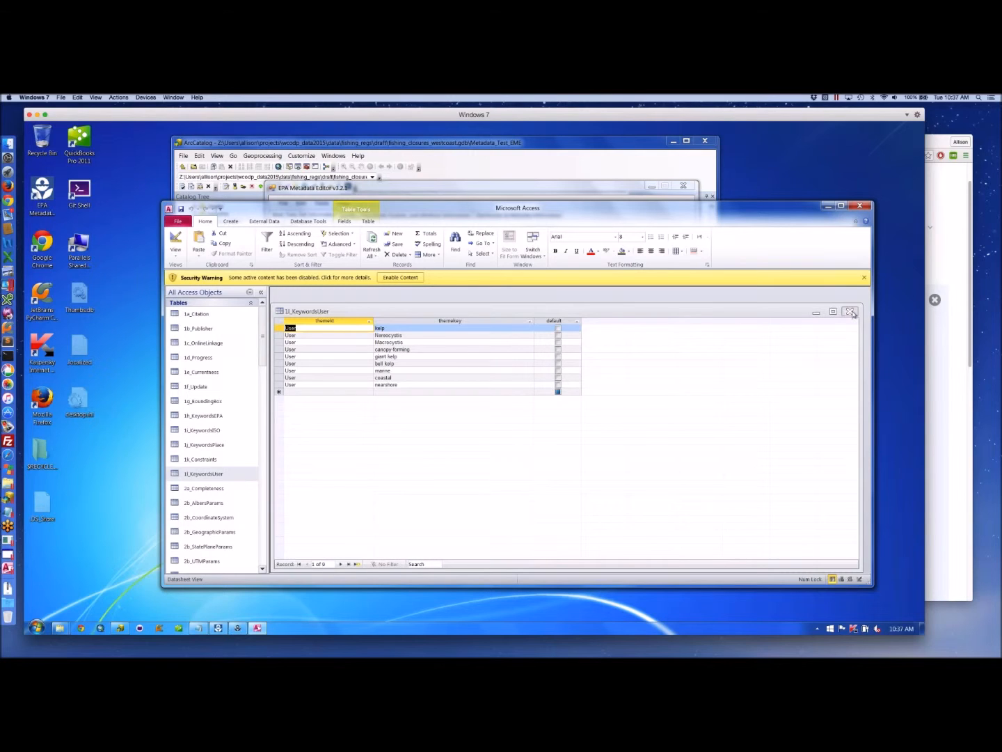
left_click(850, 311)
Examine the last records of the Contact_Information table, and close the database to return to the EPA Metadata Editor.
scroll(264, 376, "down", 2)
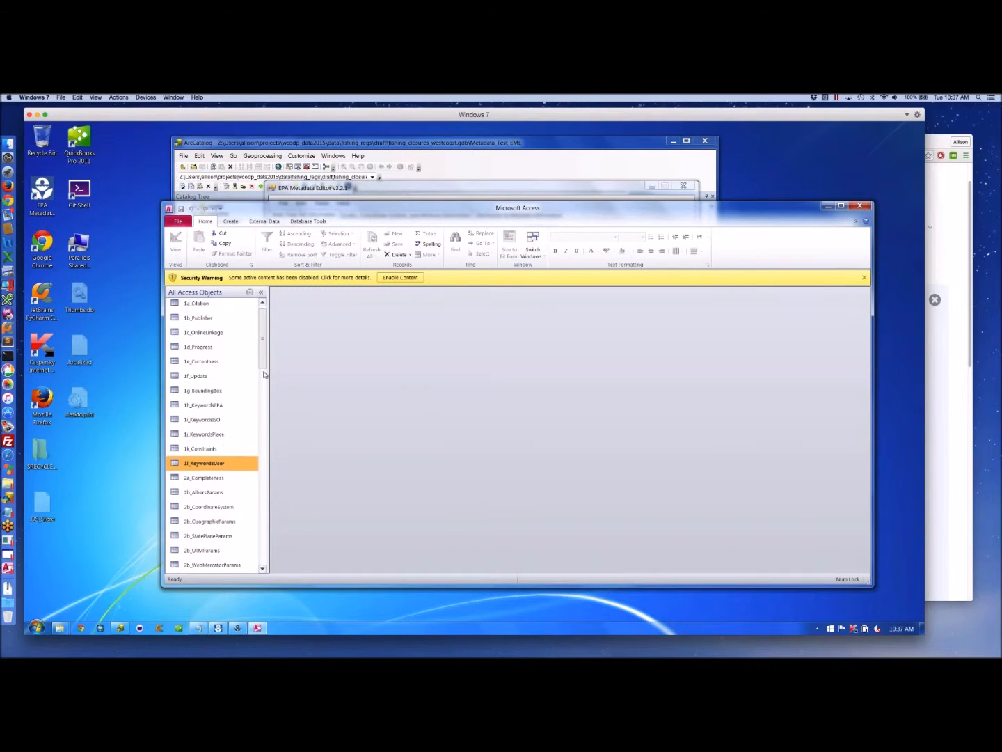
scroll(264, 397, "down", 4)
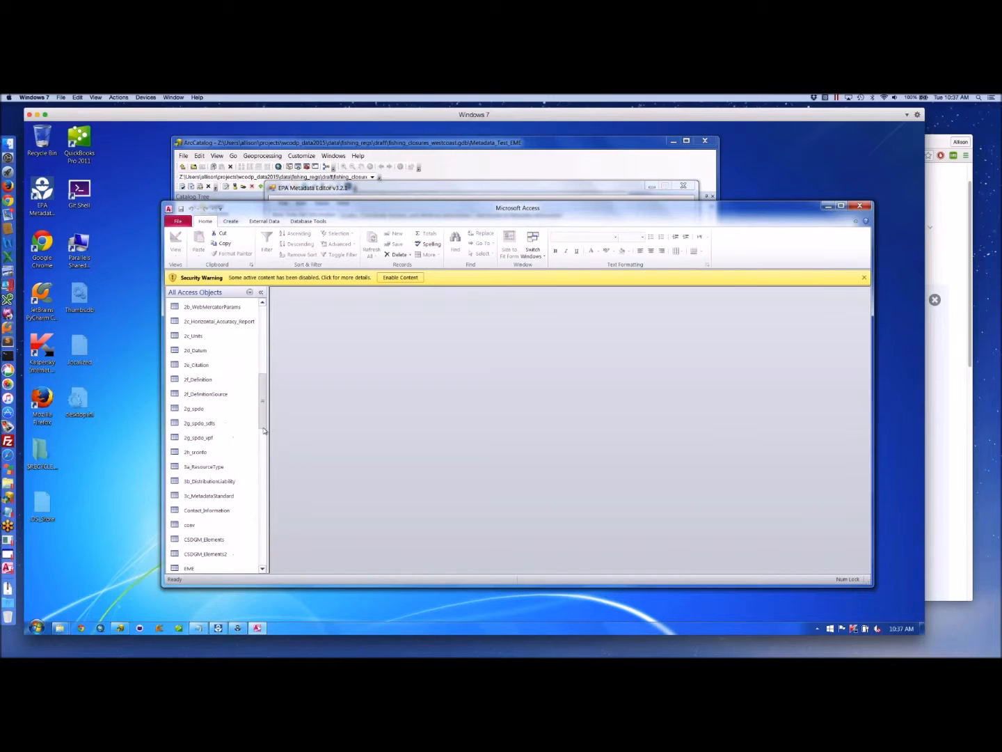
left_click(178, 512)
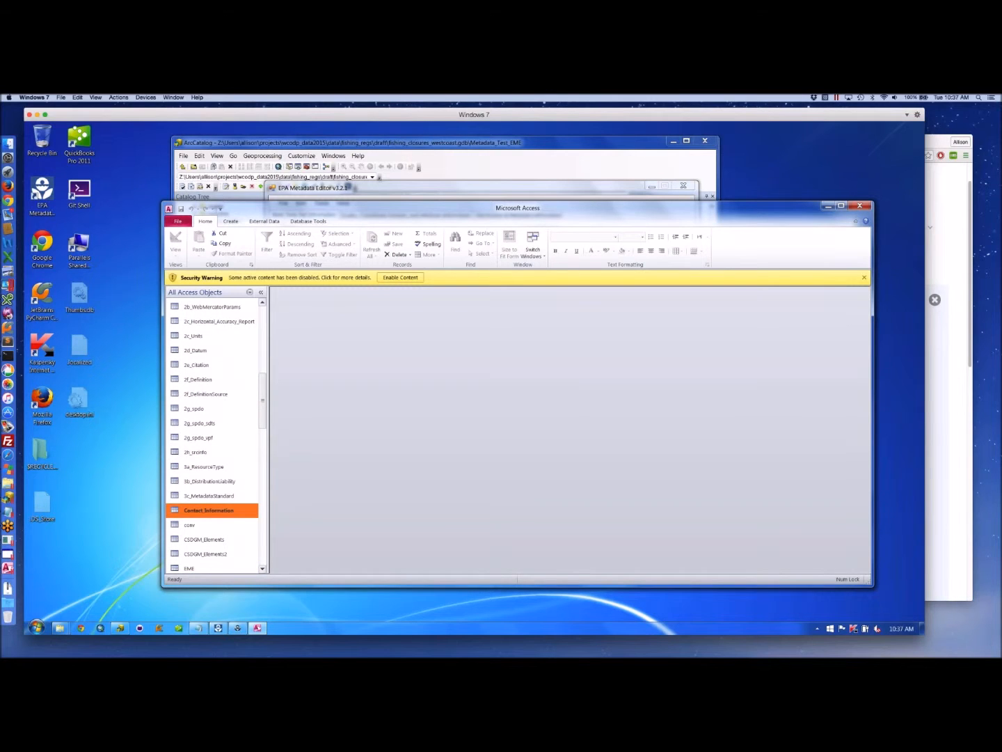
key("Return")
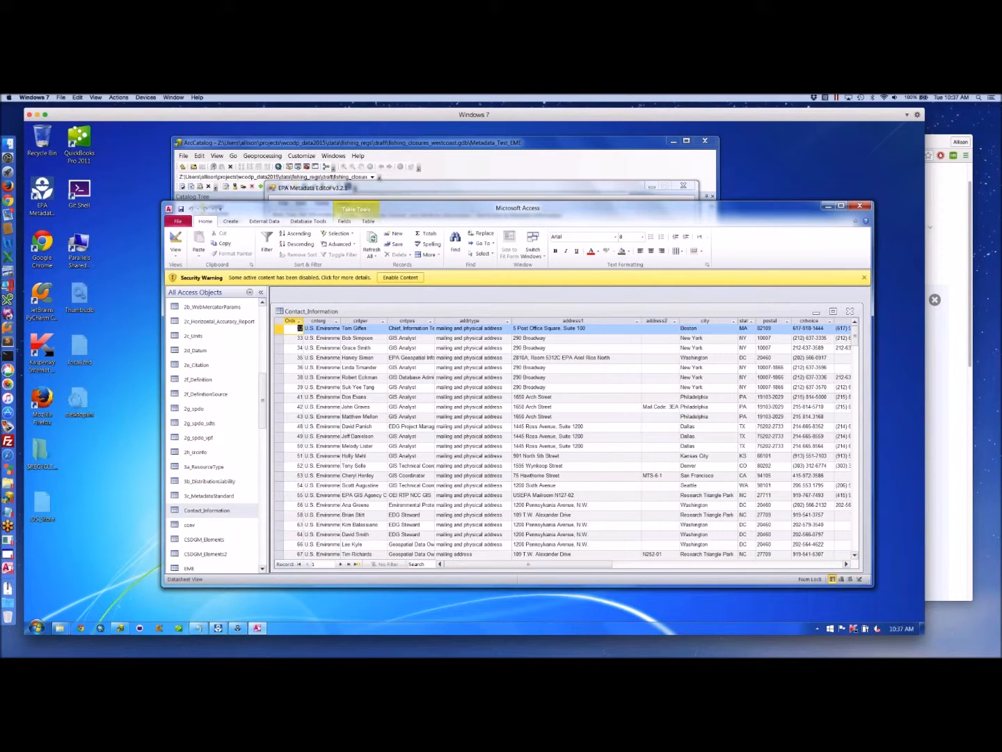
scroll(855, 338, "down", 7)
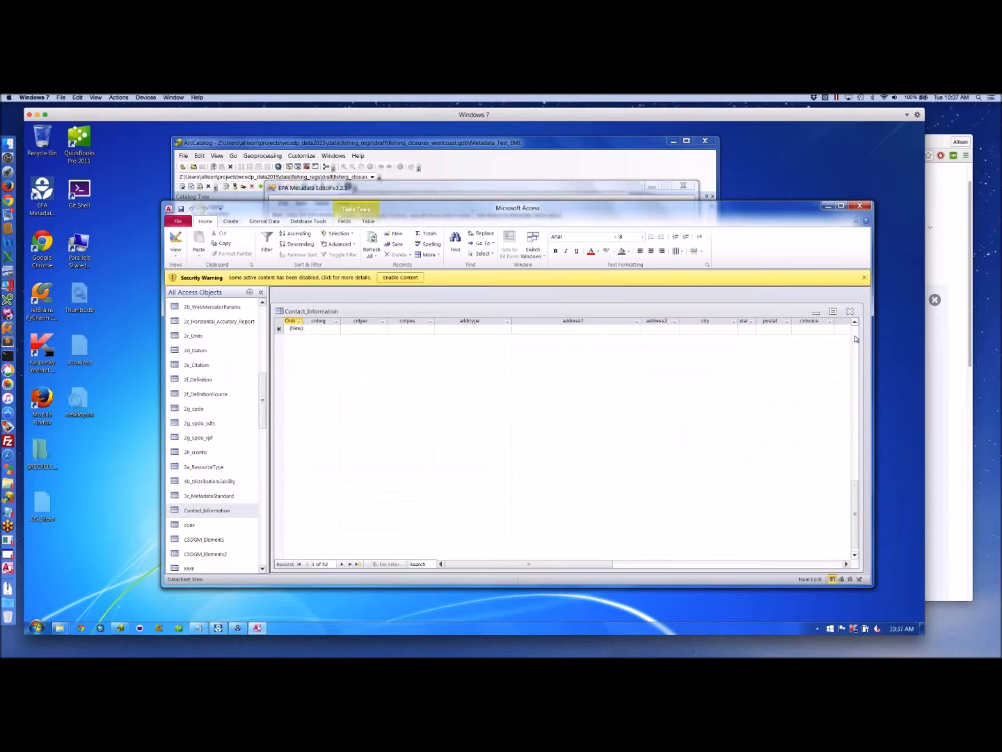
scroll(856, 339, "up", 3)
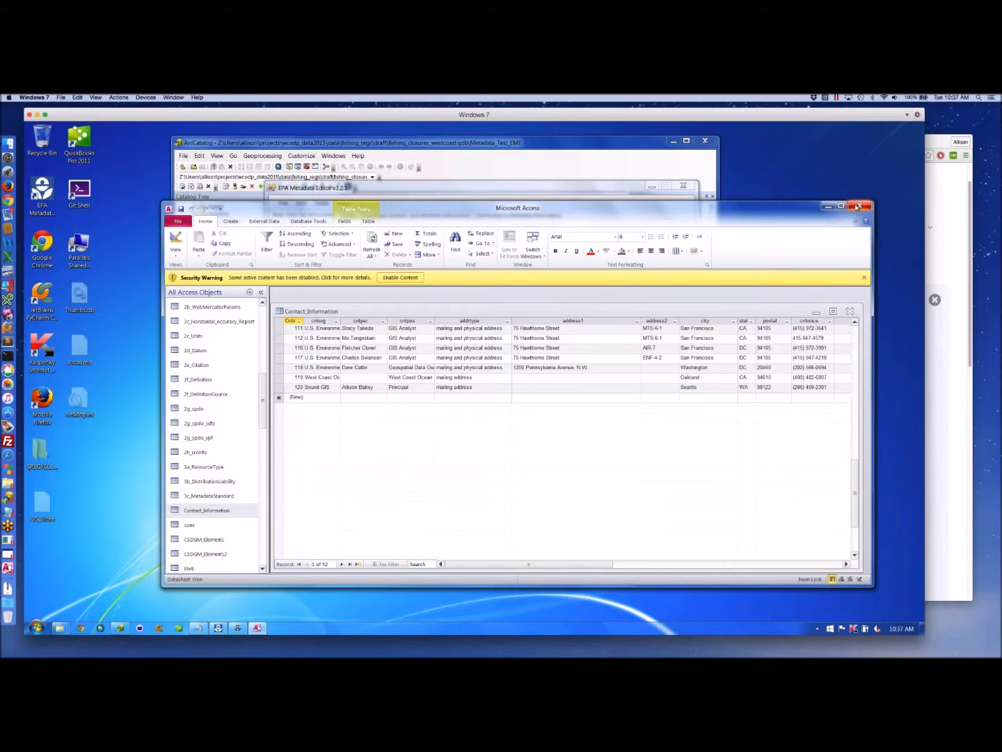
left_click(858, 206)
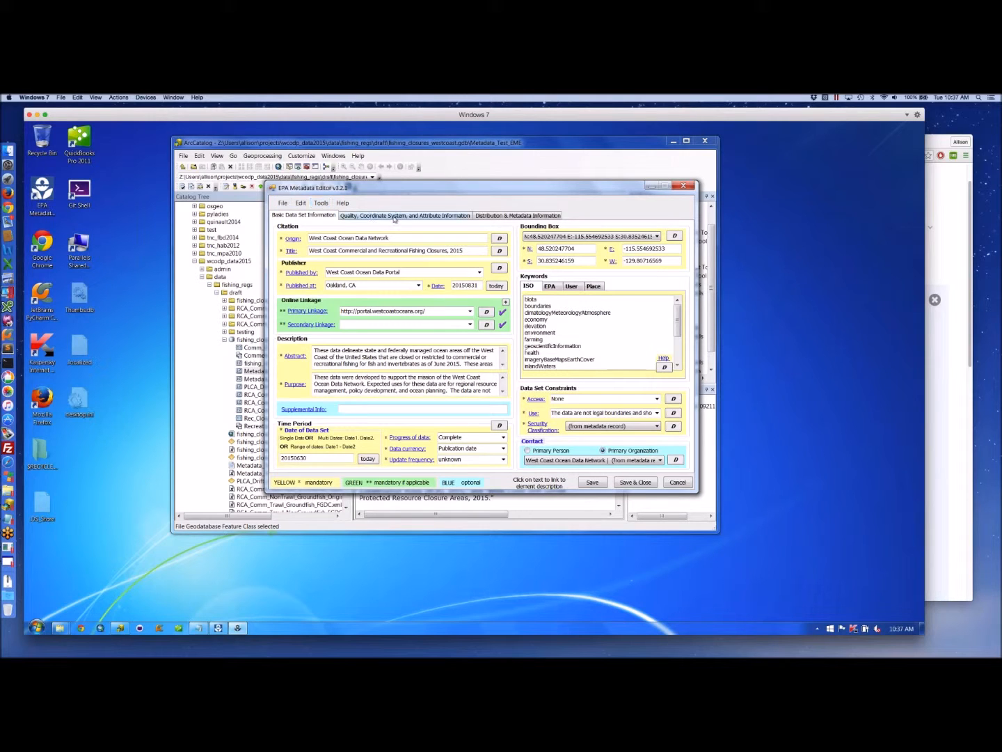
Review the quality, coordinate system and attribute information, the distribution and metadata information, and the editor's file-saving options.
left_click(395, 217)
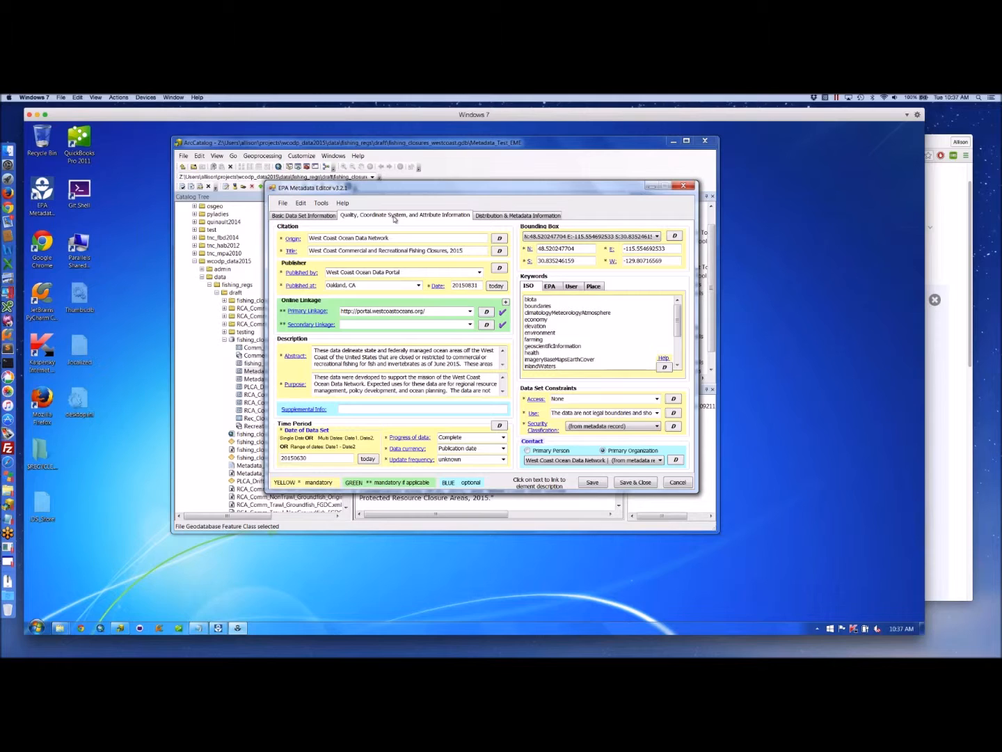
left_click(512, 216)
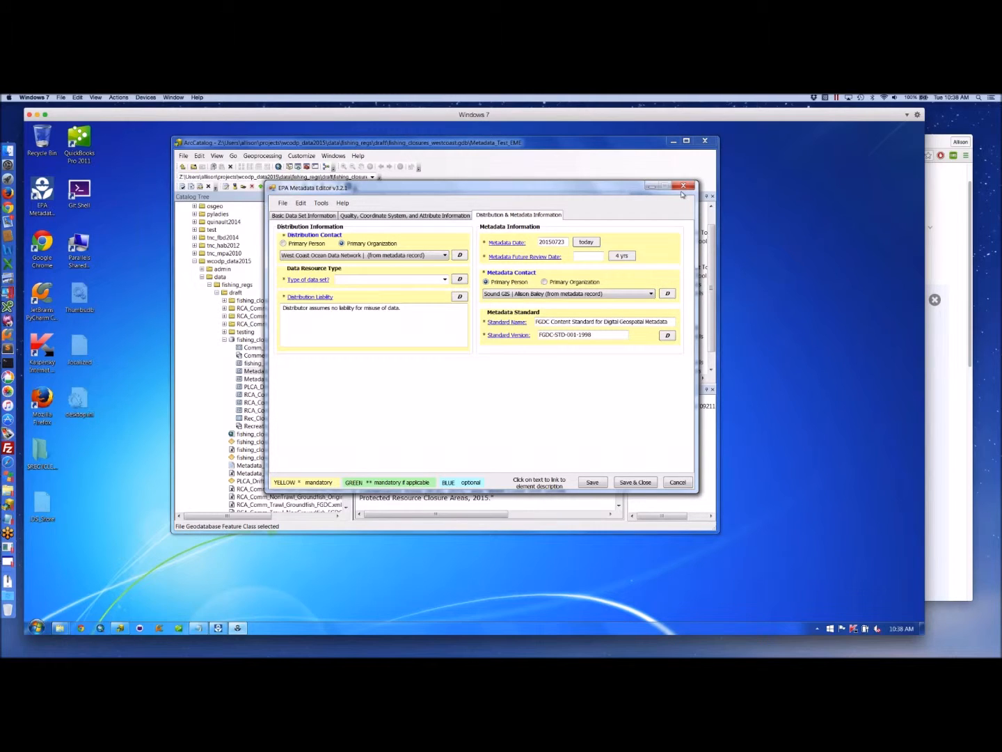
left_click(282, 204)
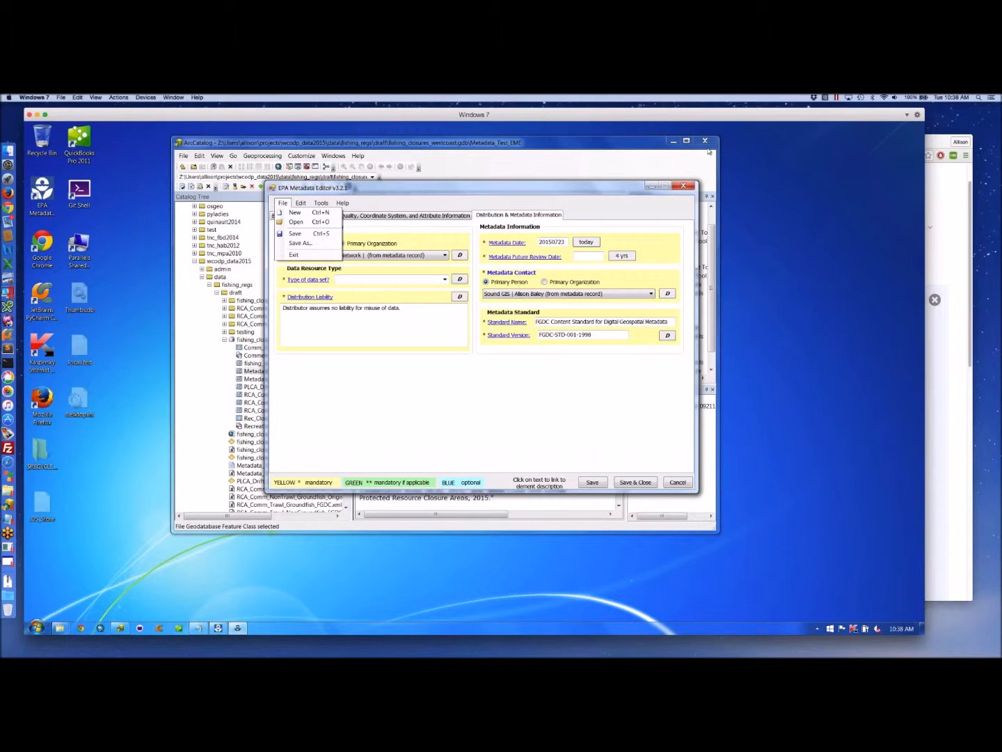